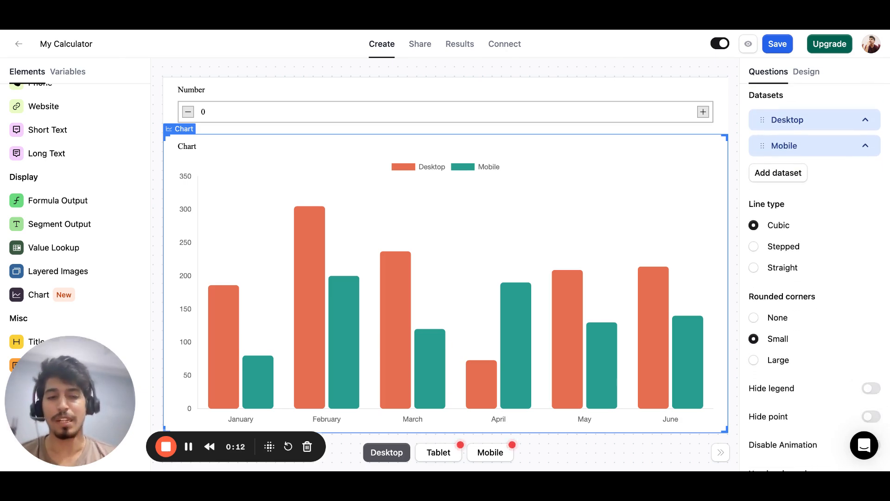
scroll(815, 279, down, 5)
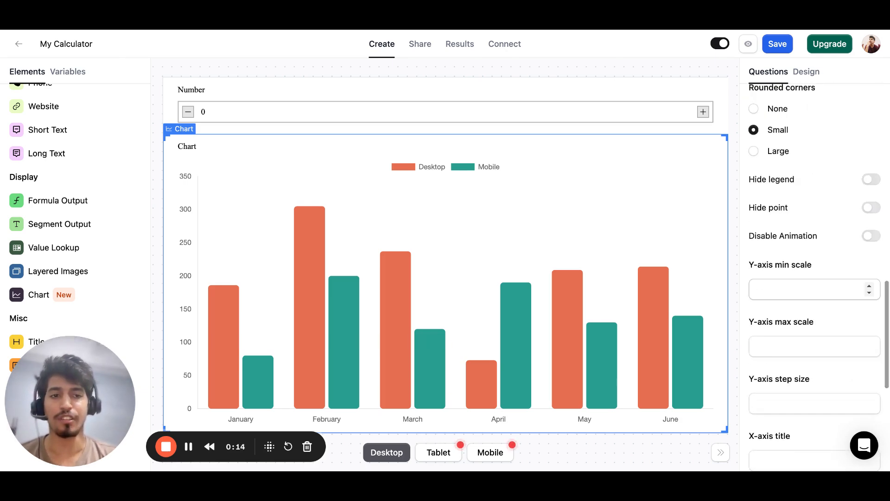
Switch the chart type to Line and back to Bar.
scroll(790, 269, up, 8)
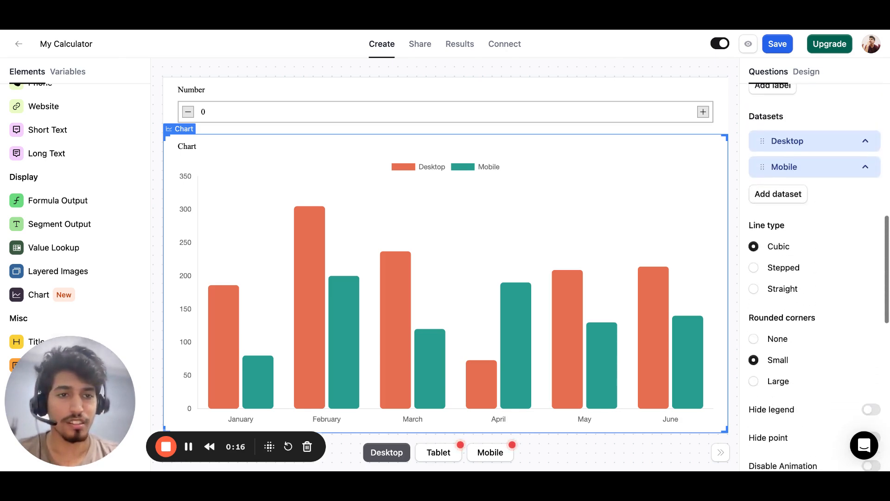
click(790, 268)
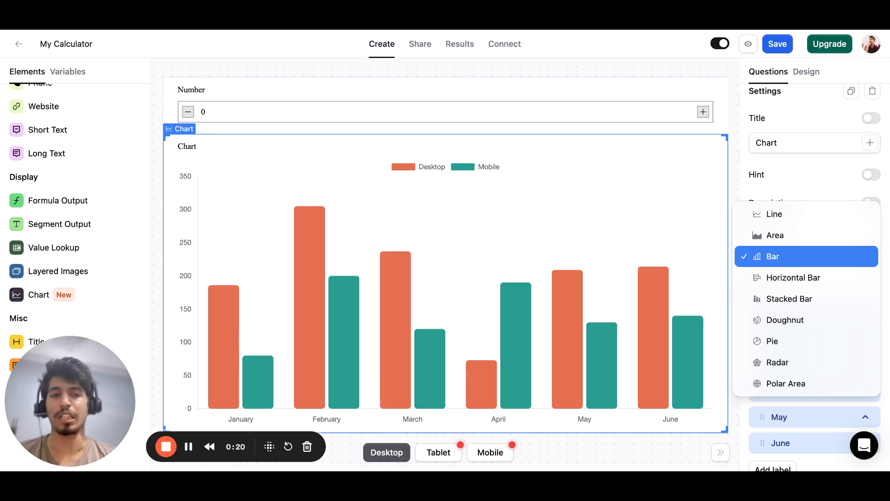
key(Up)
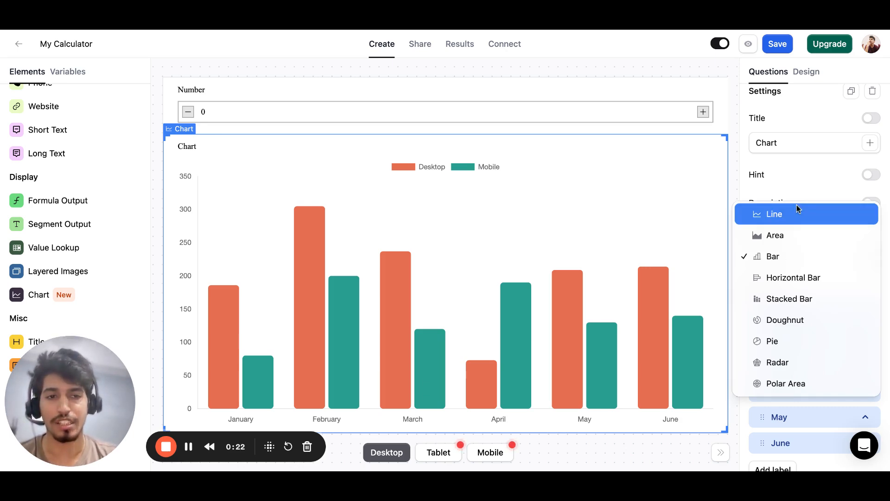
key(Return)
click(799, 257)
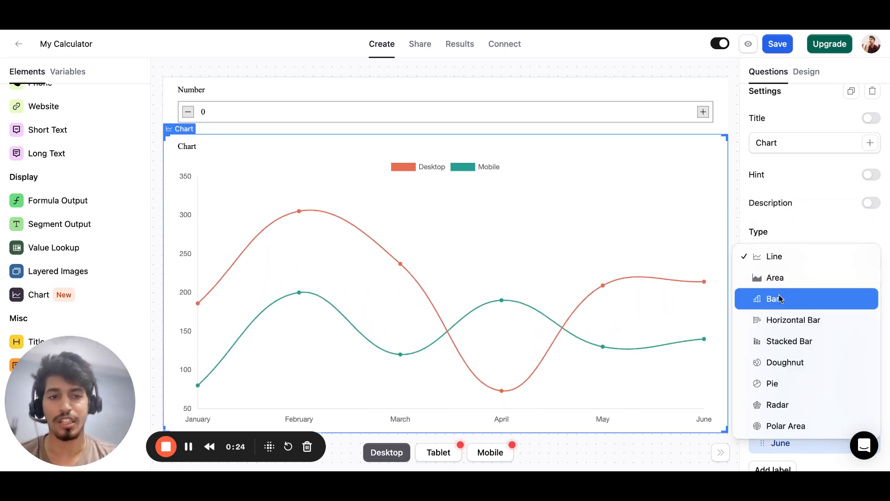
click(780, 297)
Review the available chart types and the editing options of the January label.
scroll(803, 283, down, 5)
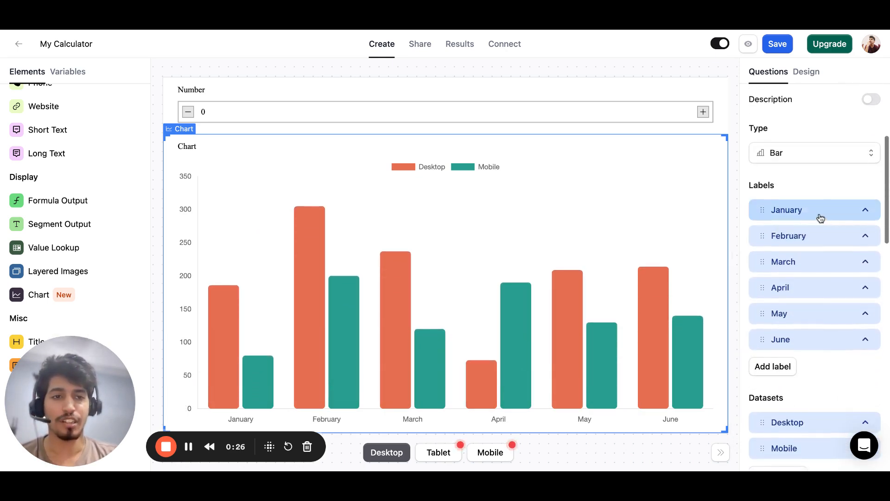
click(851, 123)
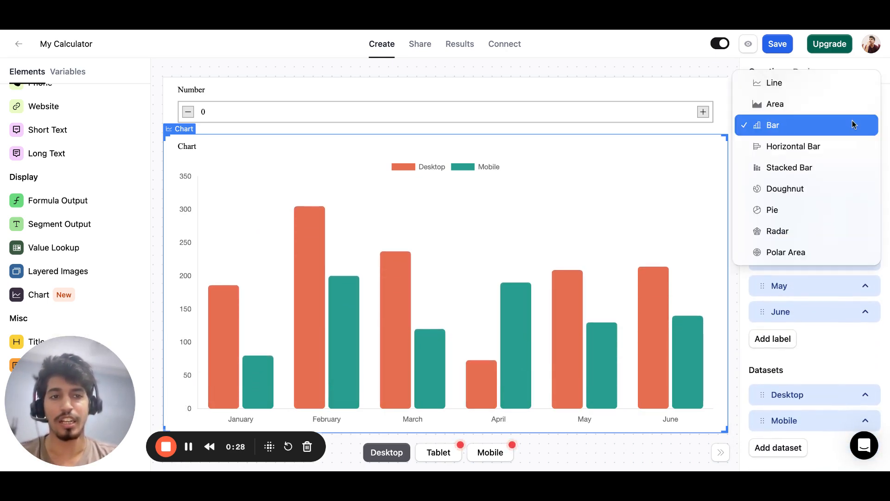
click(847, 335)
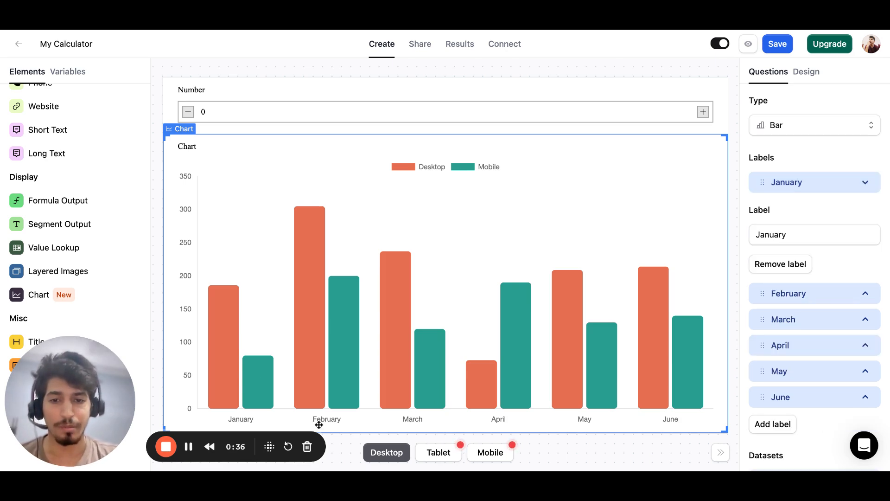
click(789, 194)
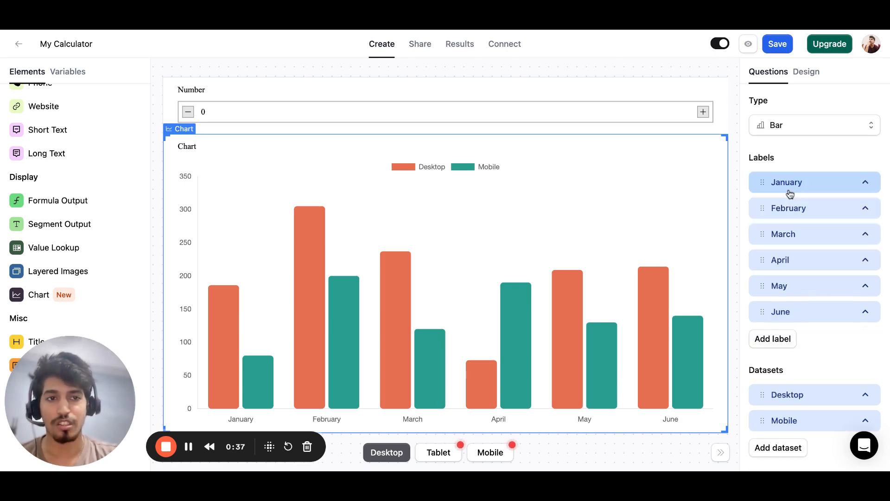
Add a new chart label after June and name it July.
click(785, 338)
click(787, 340)
click(787, 390)
key(ctrl+a)
text(July)
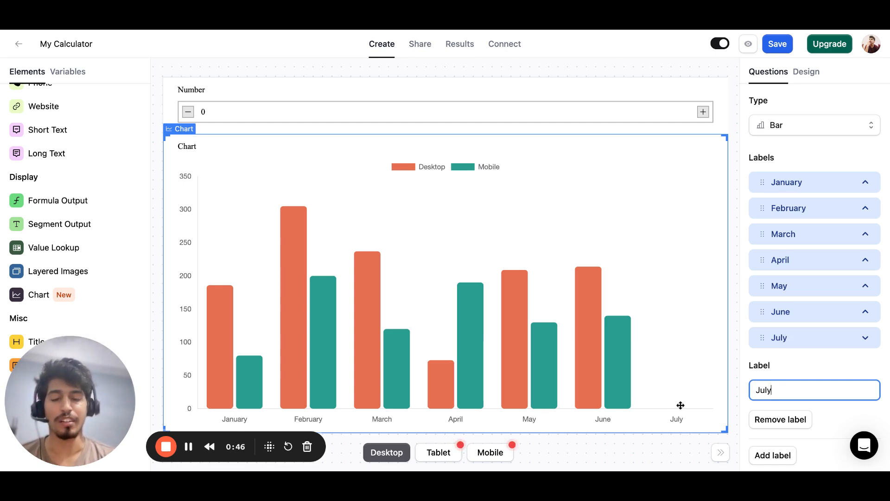
click(795, 339)
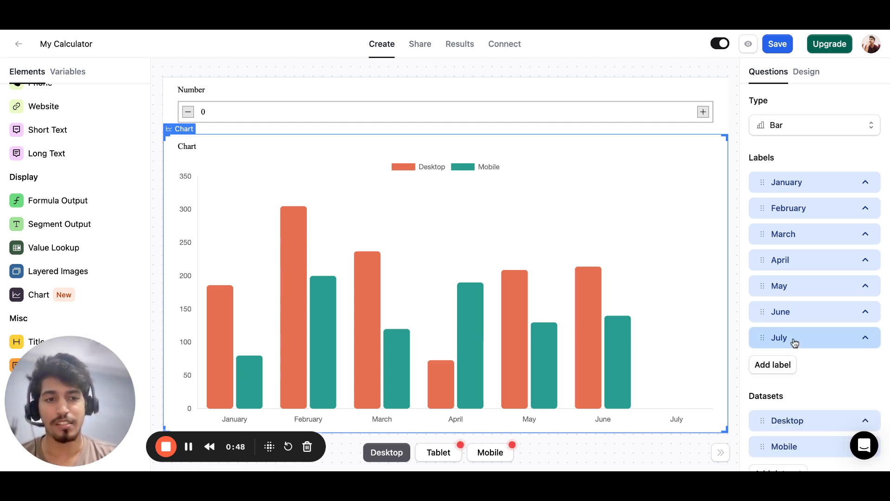
Open the settings of the Desktop dataset down to its source variable and color.
scroll(795, 342, down, 2)
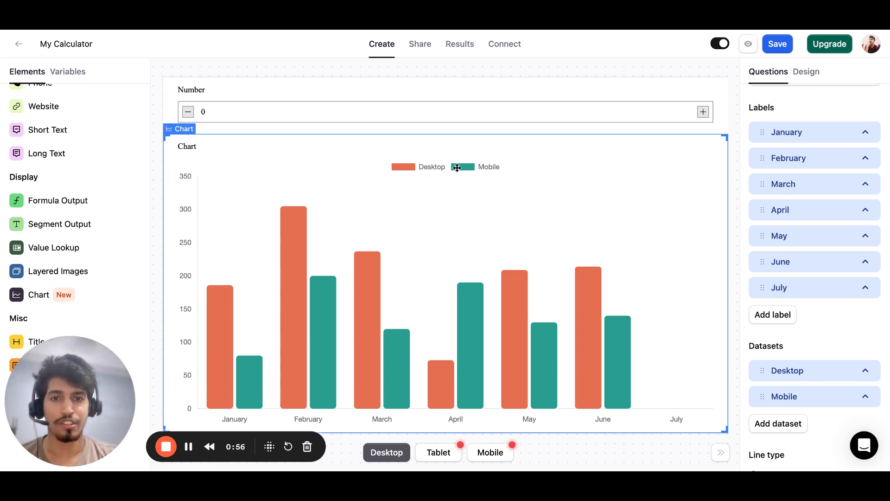
scroll(844, 399, down, 1)
scroll(831, 353, down, 1)
click(798, 273)
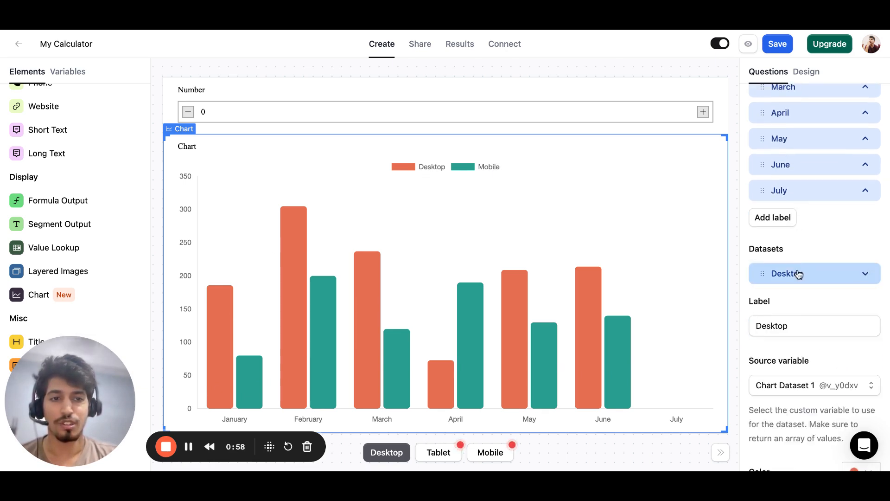
scroll(785, 342, down, 1)
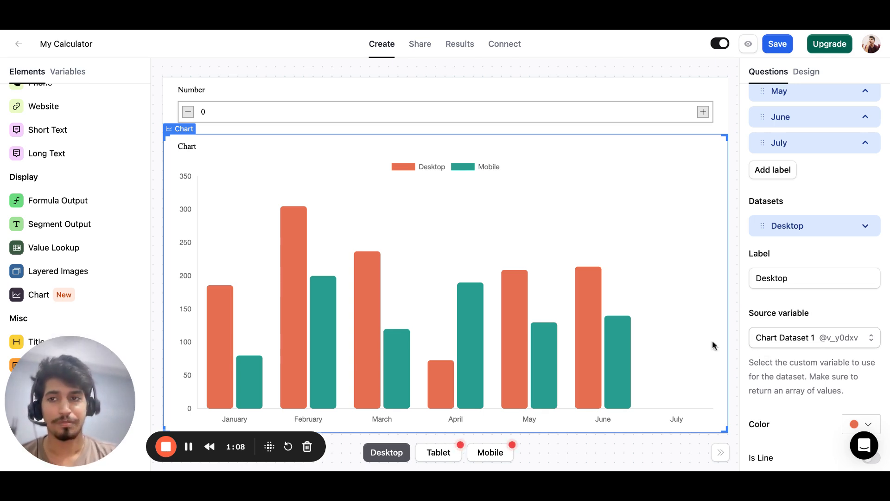
Open the custom variable Chart Dataset 1 and append 100 as the last value of its formula array.
click(80, 80)
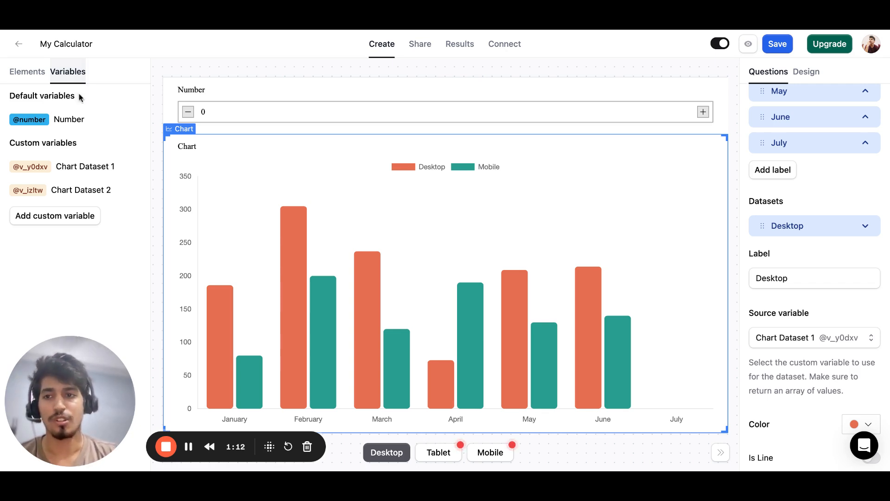
click(76, 165)
click(19, 286)
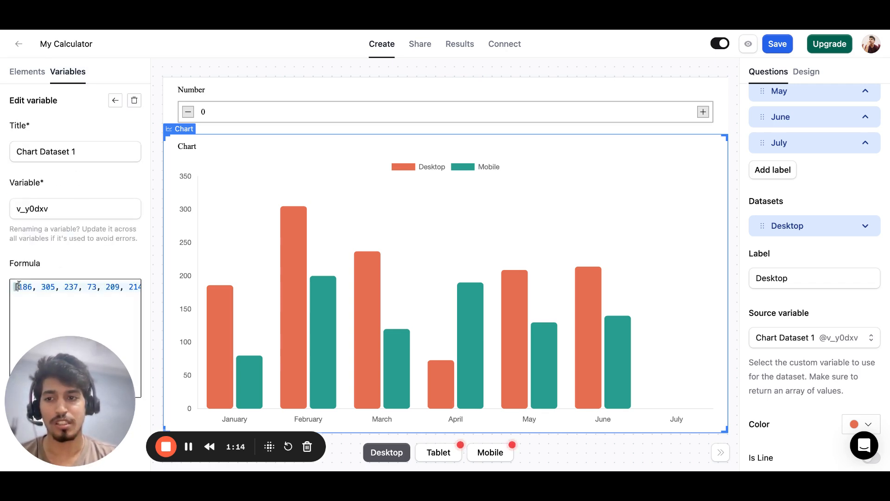
key(super+a)
key(Left)
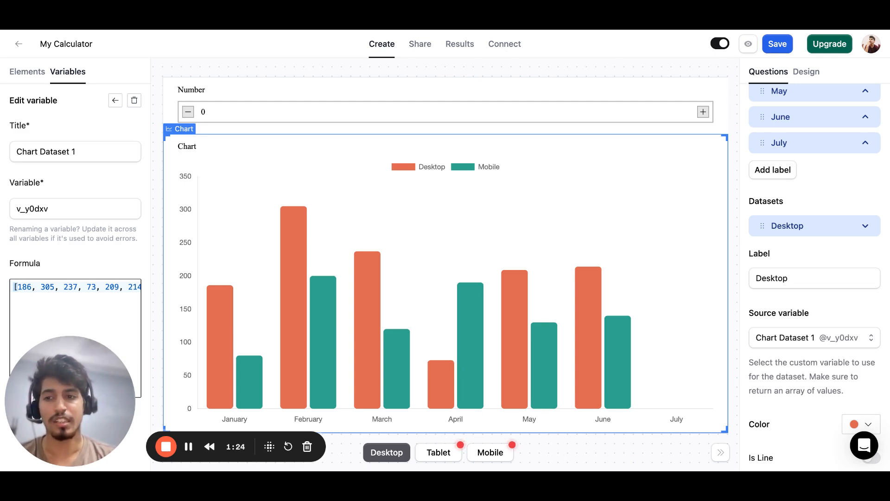
key(super+Right)
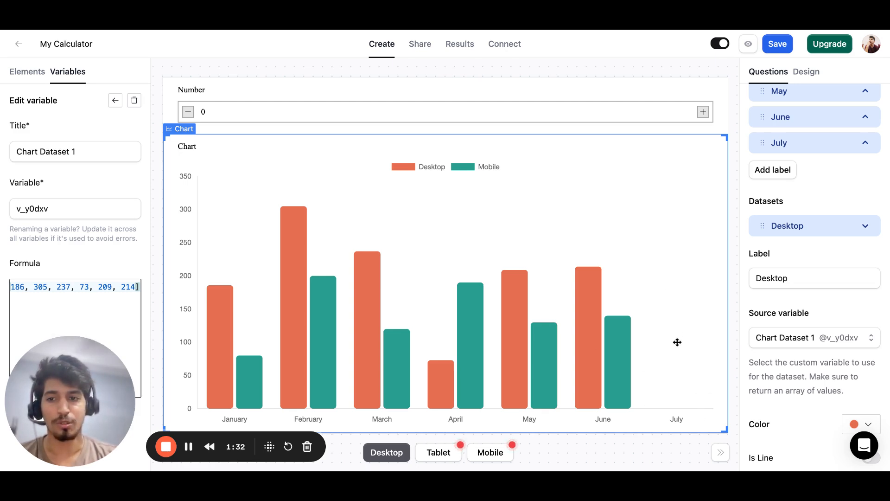
text(, 100)
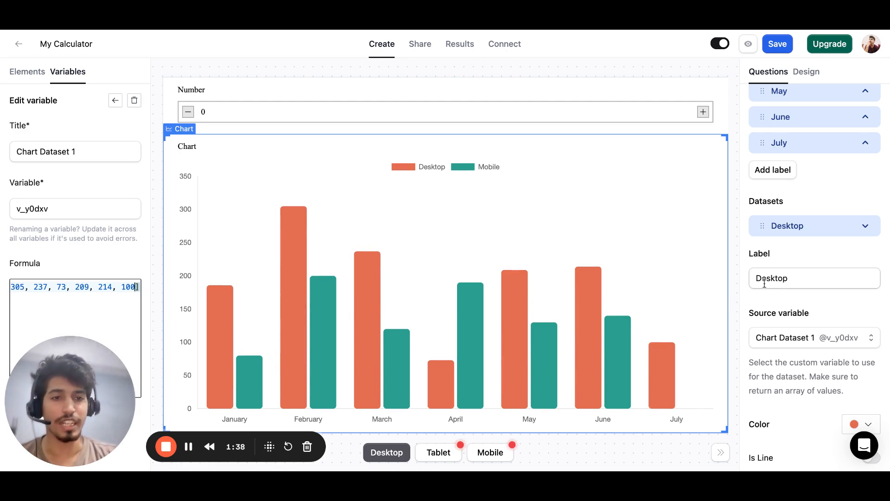
Check the first, second and last values in the Chart Dataset 1 formula against the chart's months.
key(Home)
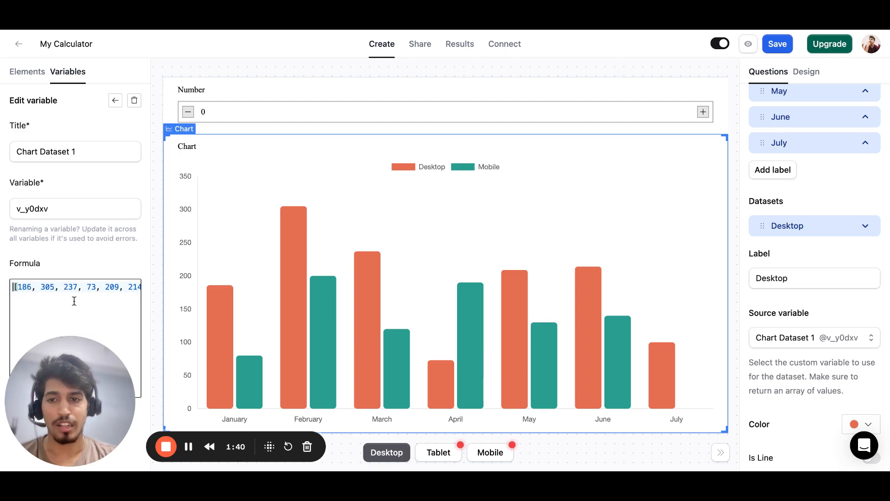
double_click(25, 286)
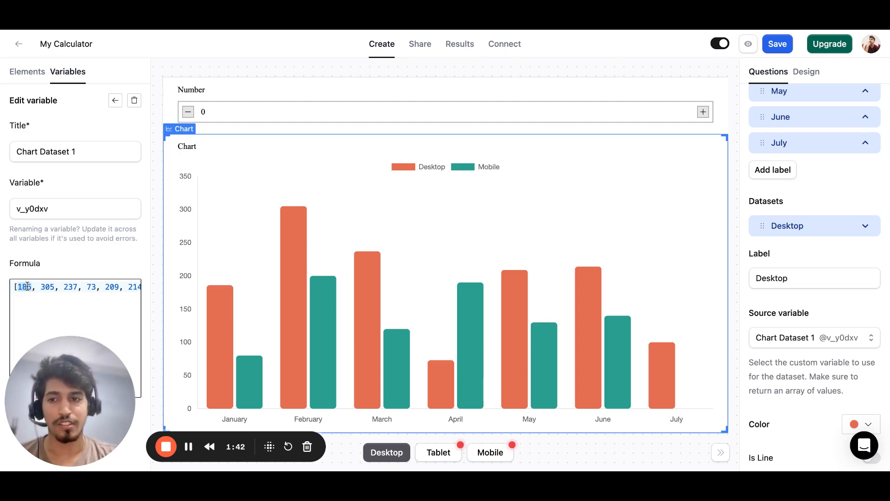
double_click(50, 287)
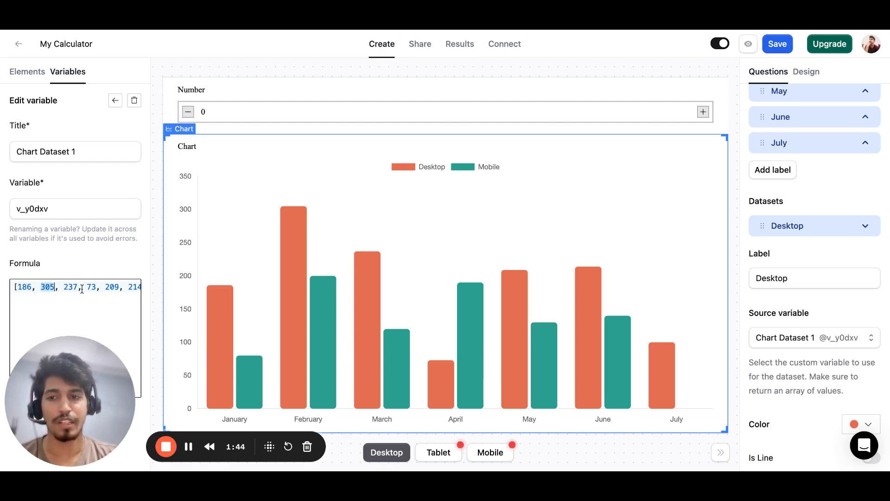
scroll(93, 287, right, 3)
double_click(127, 287)
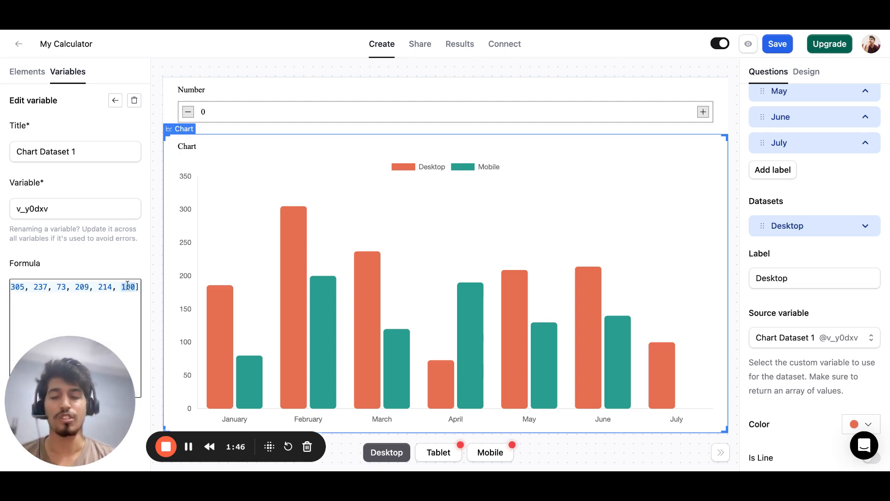
Open the custom variable Chart Dataset 2 and append 90 as the last value of its formula array.
click(115, 100)
click(85, 191)
click(108, 300)
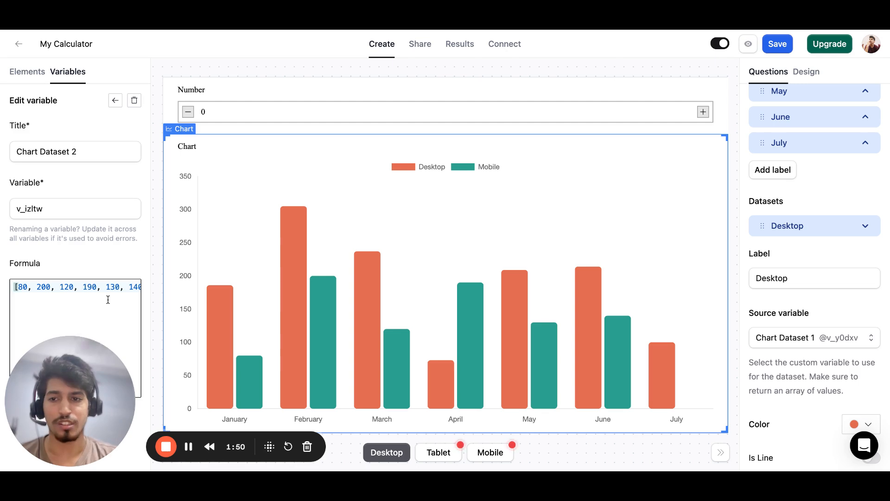
click(121, 286)
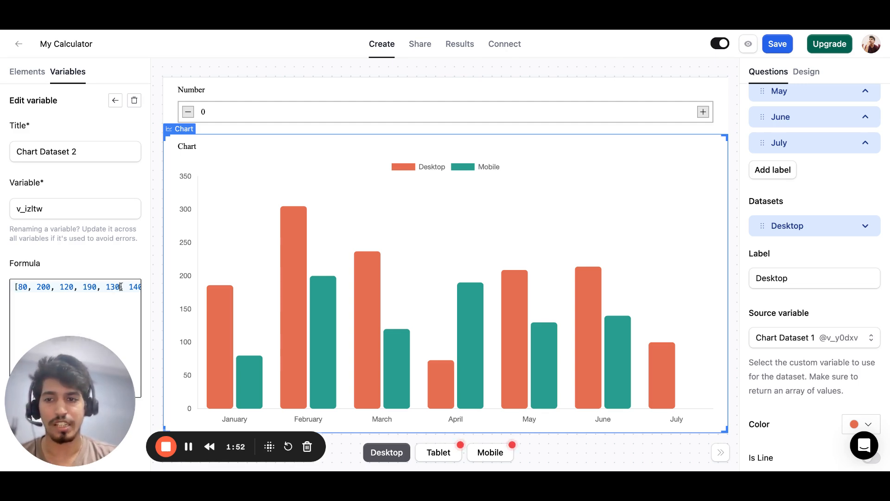
key(super+Right)
key(Left)
text(, 100)
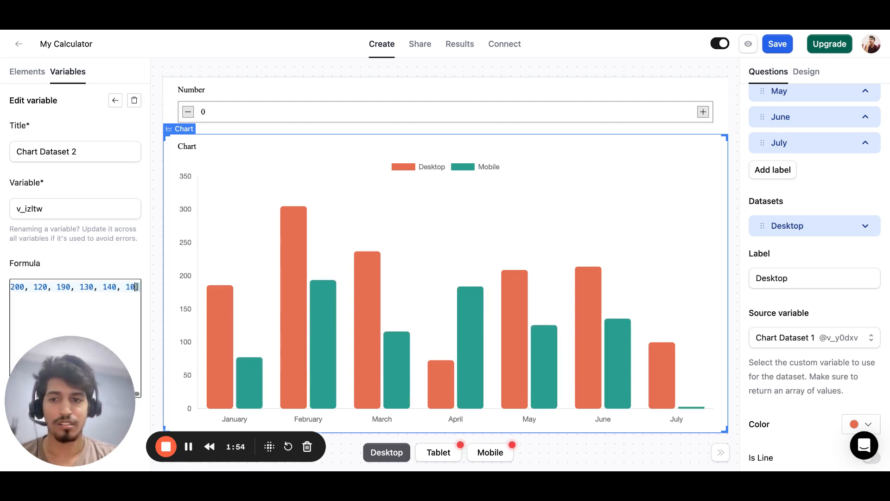
key(BackSpace)
key(BackSpace)
key(BackSpace)
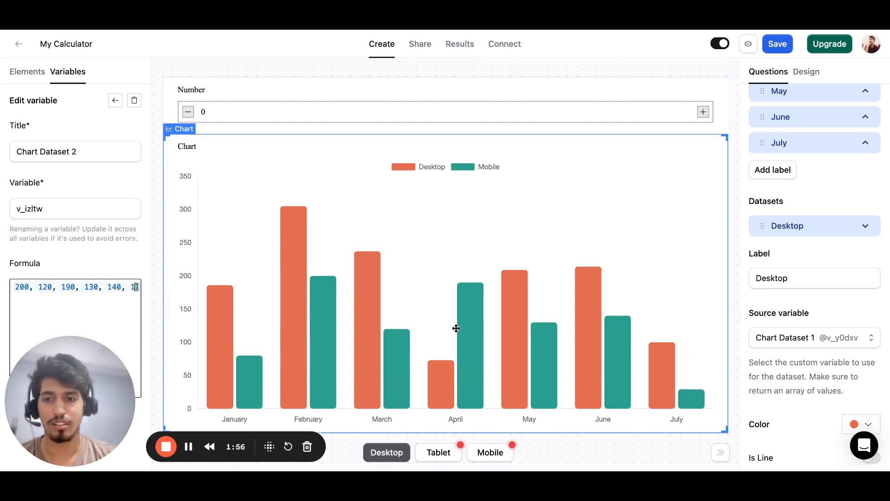
text(90)
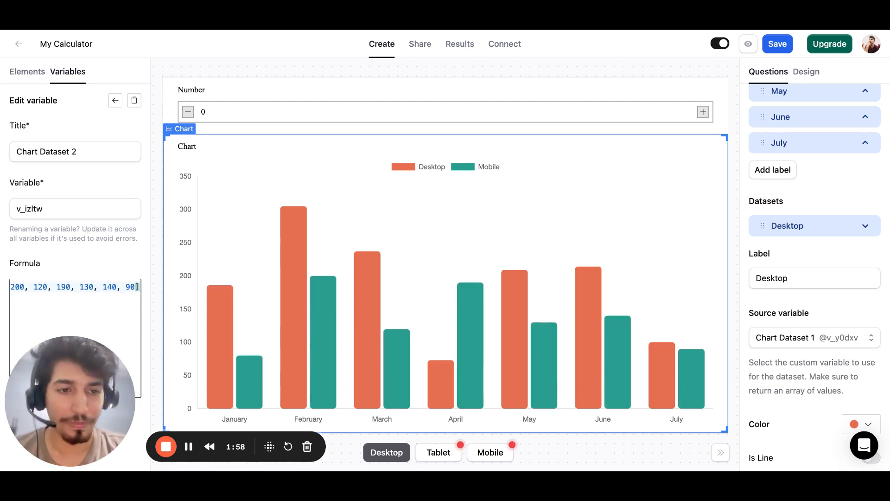
Try blue and yellow as the Desktop dataset's color and settle on the red swatch.
click(789, 229)
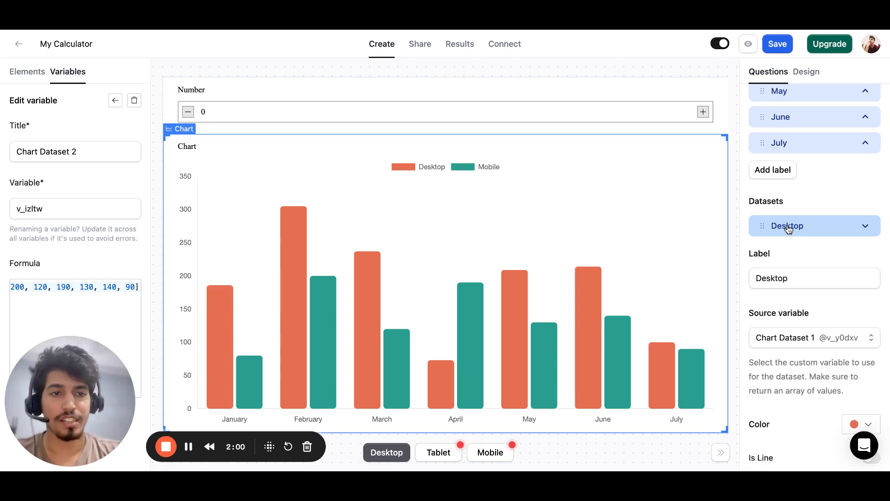
scroll(789, 228, down, 3)
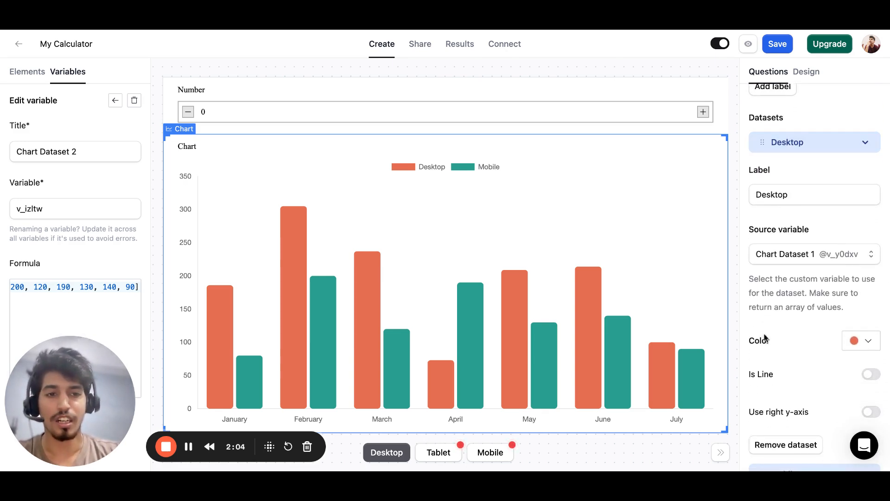
click(862, 340)
click(772, 317)
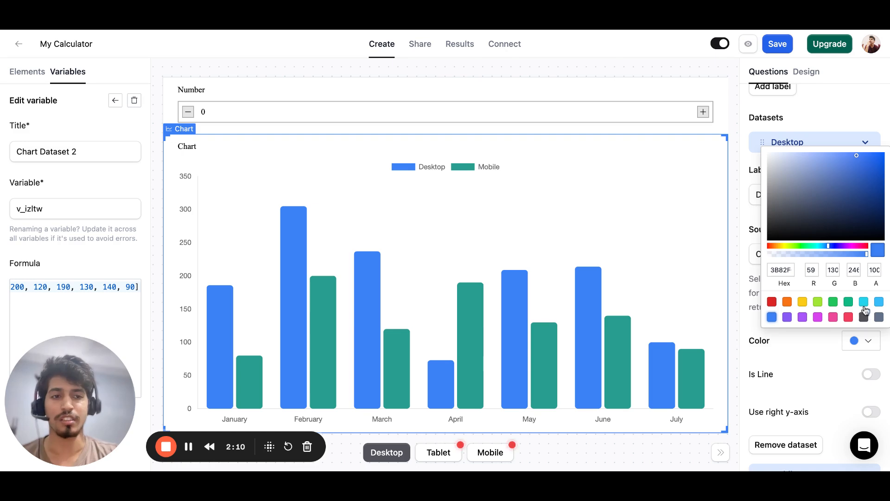
click(803, 303)
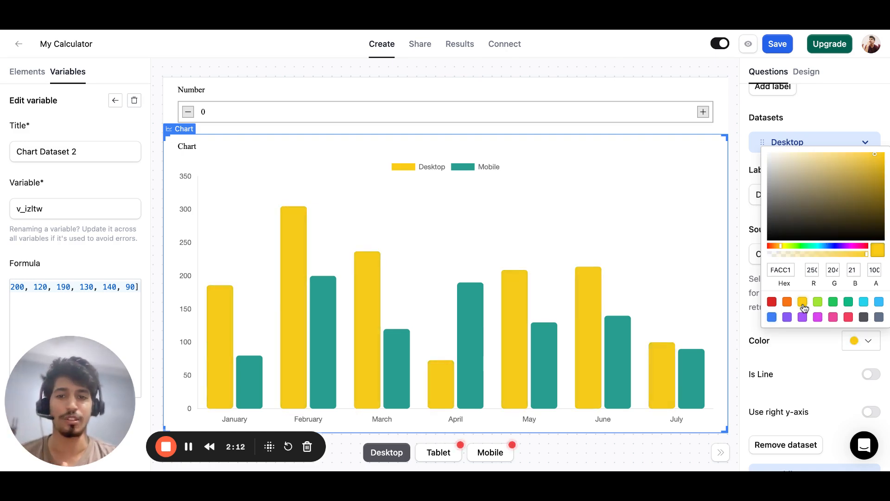
click(772, 302)
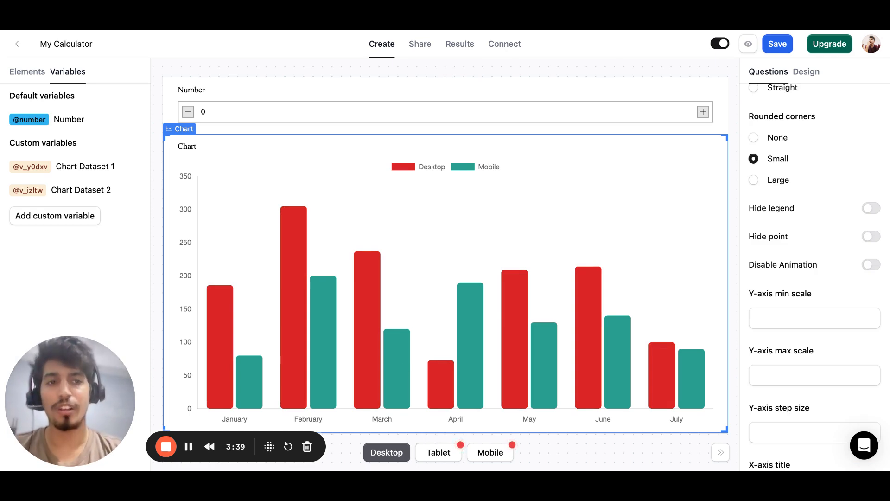
Add a third dataset to the chart and expand its settings.
scroll(788, 284, up, 5)
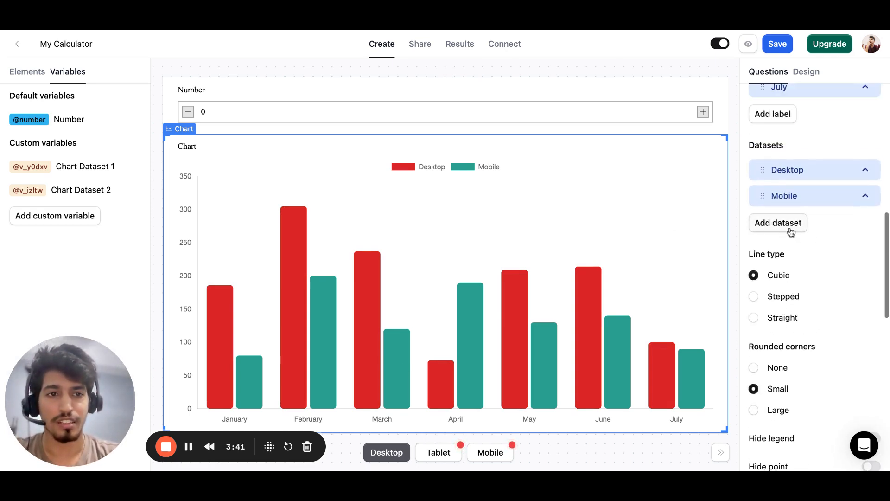
click(791, 232)
click(798, 230)
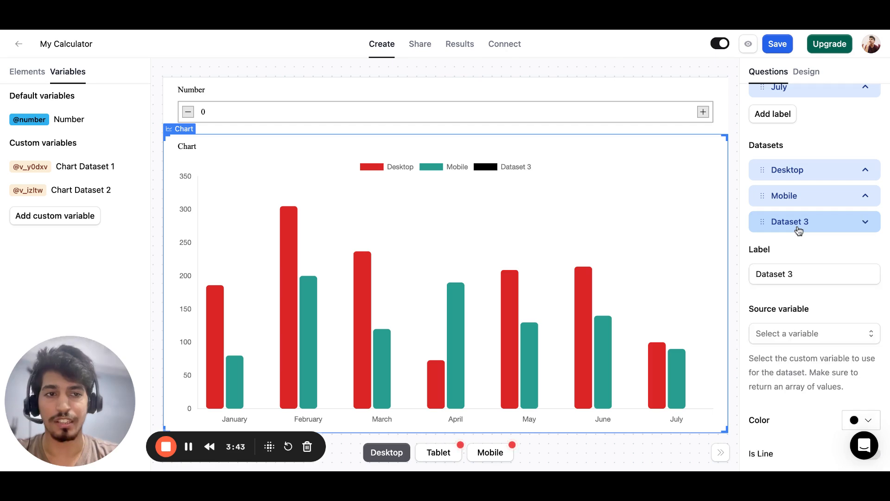
Label the third dataset Tablet and set its source variable to Chart Dataset 2.
click(797, 268)
key(ctrl+a)
text(Tablet)
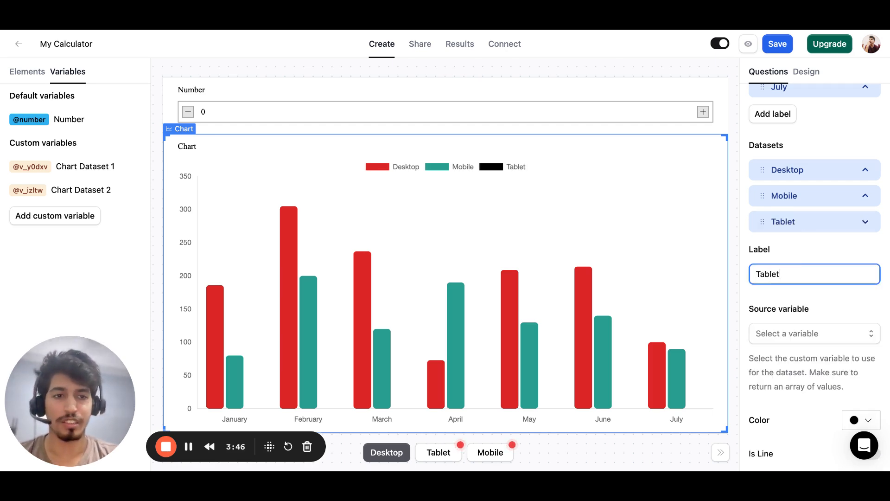
click(796, 339)
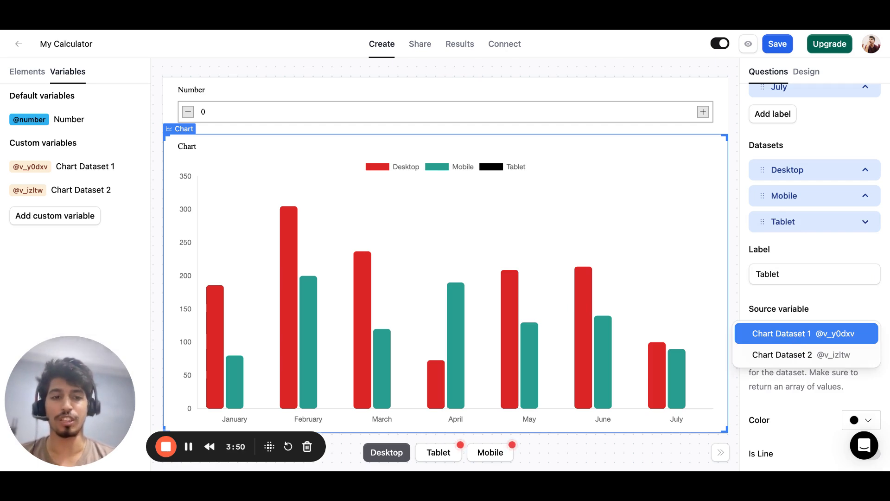
click(795, 354)
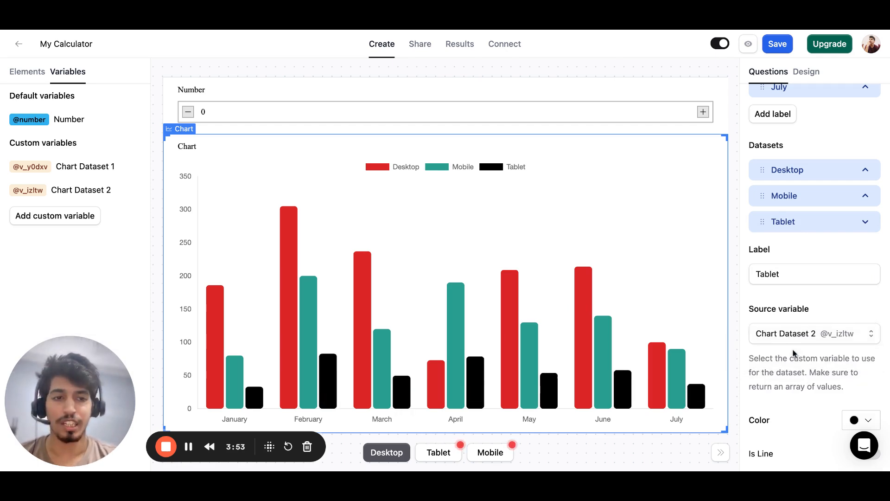
Add a custom variable and title it Custom Dataset 3.
click(56, 229)
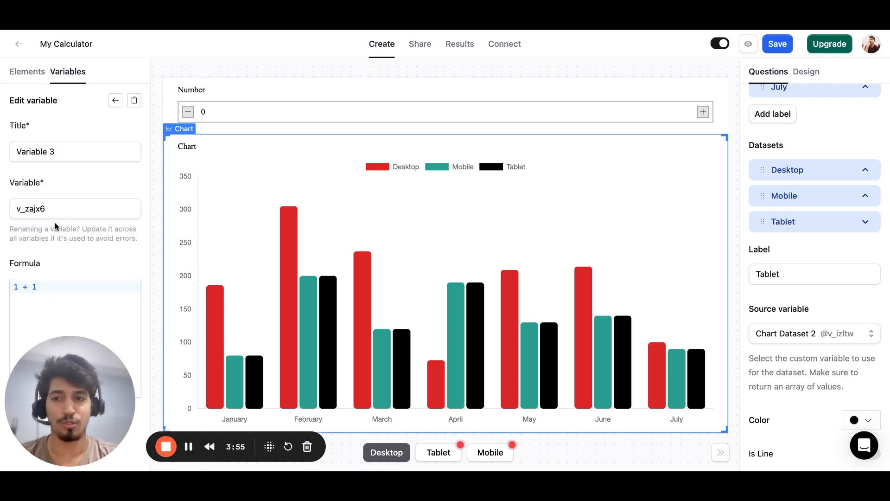
triple_click(92, 157)
text(Custom Dataset 3)
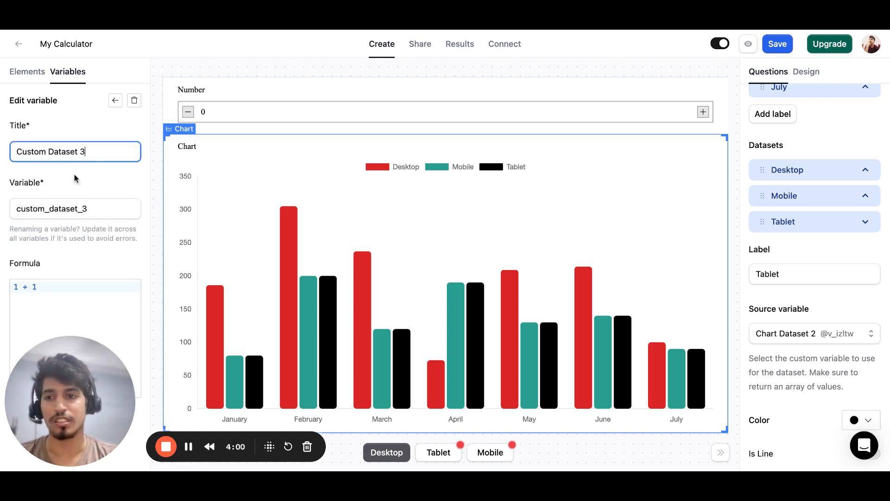
Set the new variable's formula to [1, 2, 3, 4, 5, 6, 7] and assign Custom Dataset 3 as the Tablet dataset's source variable.
click(54, 280)
key(ctrl+a)
text([)
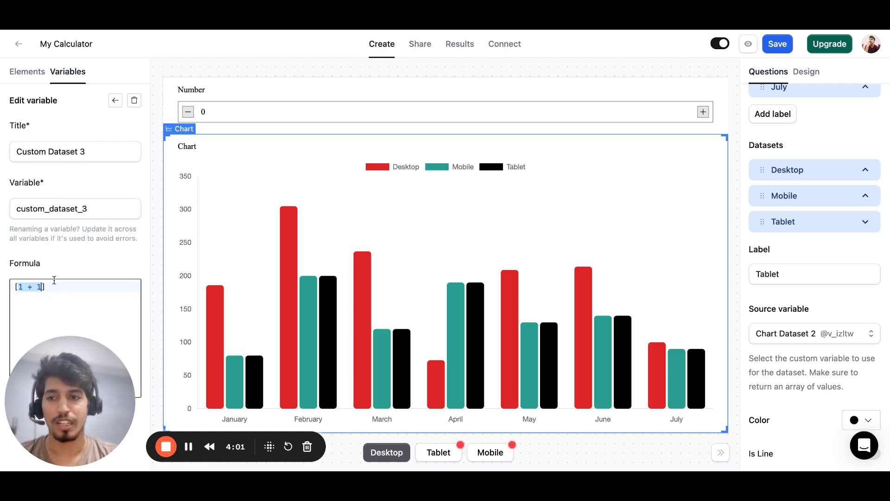
text(1, 2, 3, 4,)
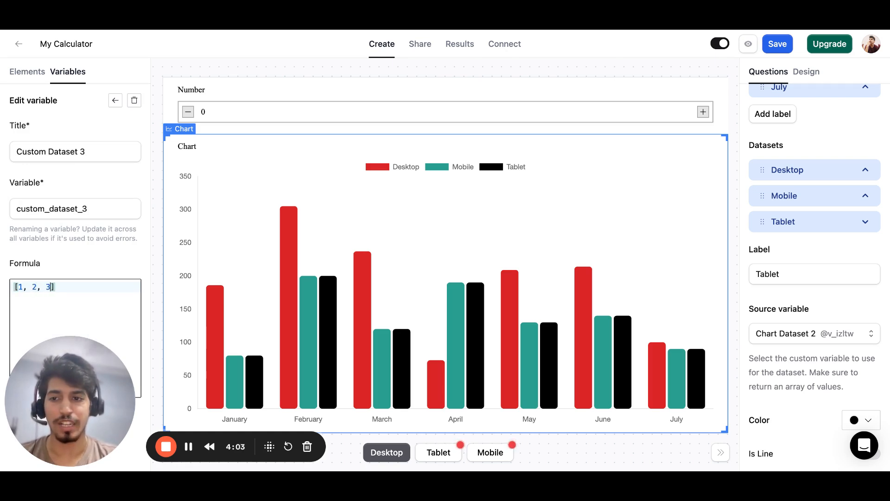
text( 5, 6, )
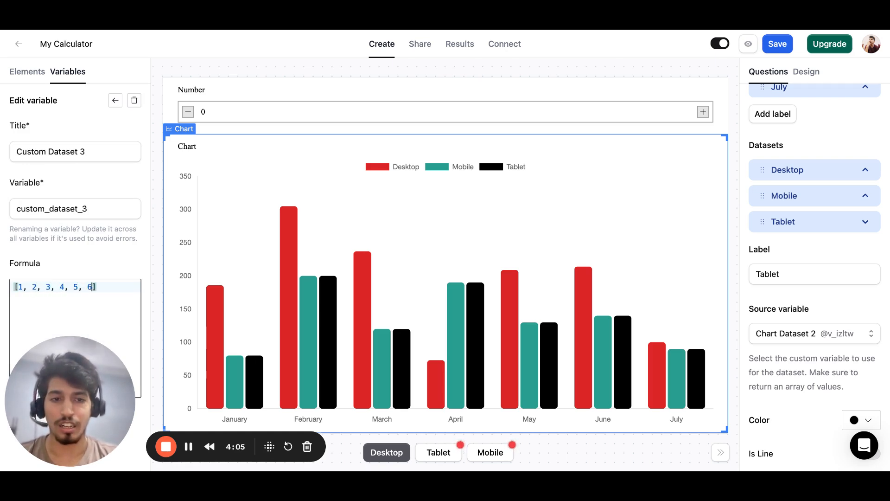
text(7)
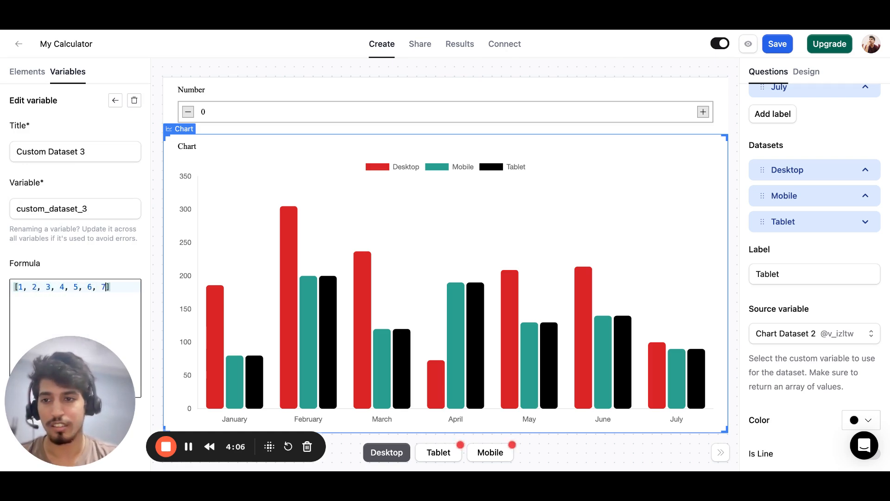
click(820, 334)
click(812, 349)
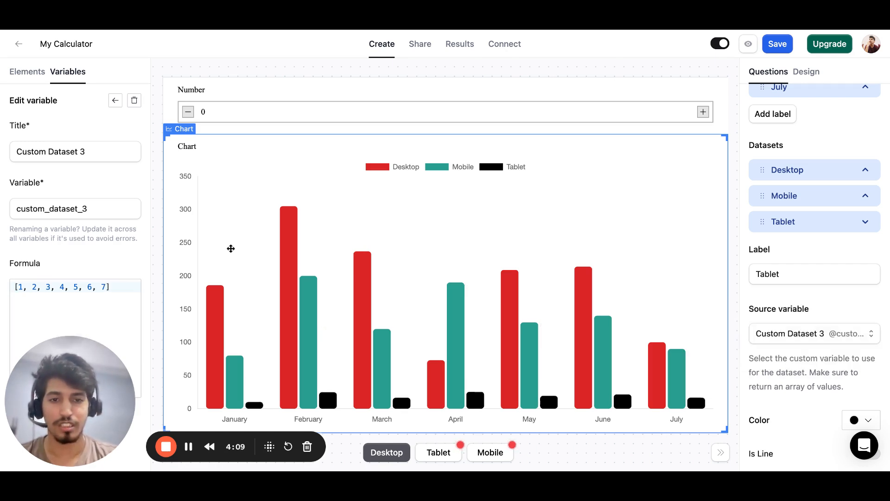
Change the Custom Dataset 3 formula to [10, 20, 30, 40, 50, 60, 70].
click(23, 289)
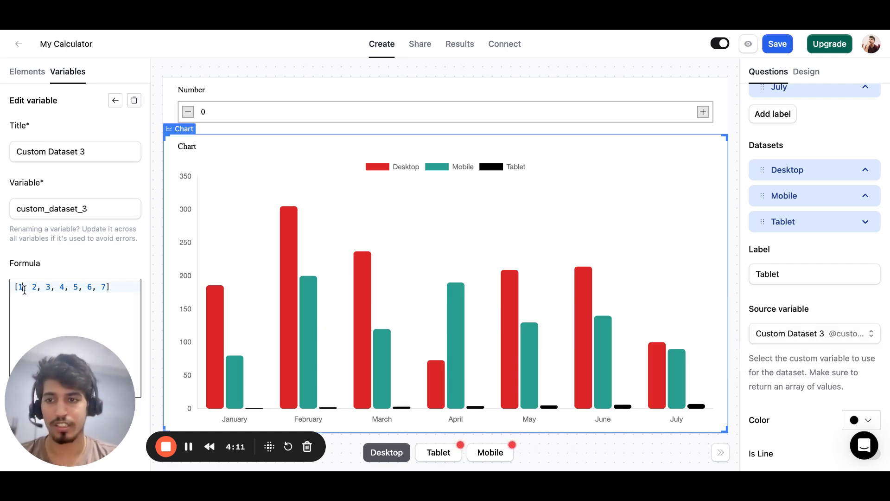
text(0, 20)
key(Right)
key(Right)
key(Right)
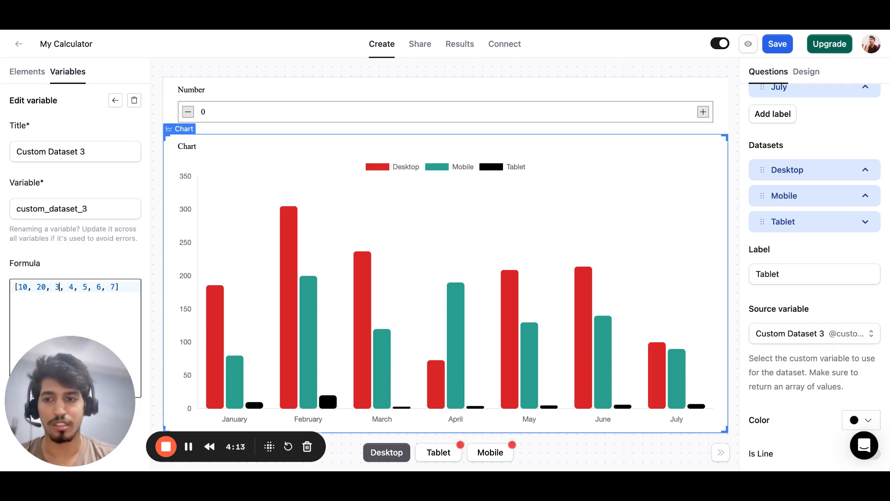
text(0)
key(Right)
key(Right)
key(Right)
text(0)
key(Right)
key(Right)
key(Right)
text(0)
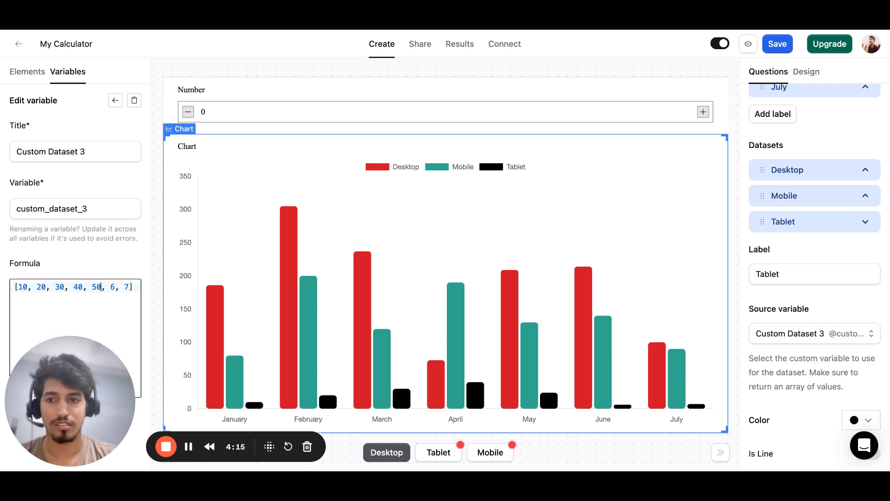
key(Right)
key(Right)
key(Right)
text(0)
key(Right)
key(Right)
key(Right)
text(0)
key(ctrl+a)
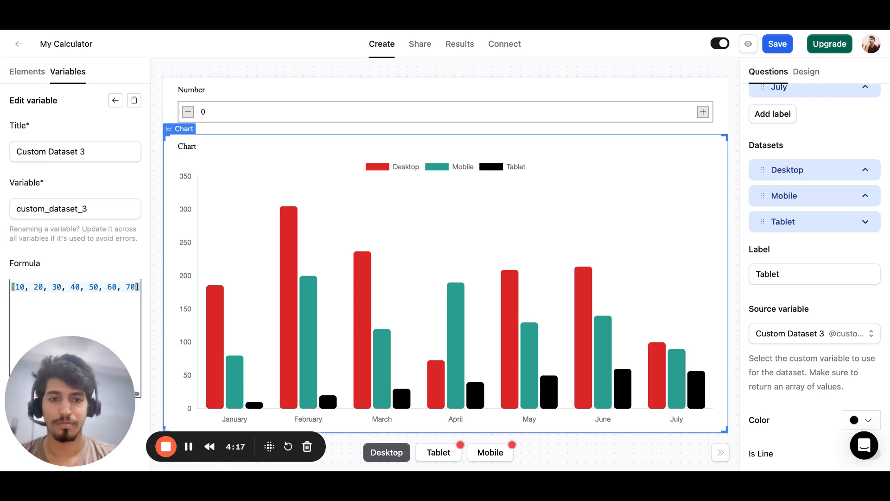
click(115, 100)
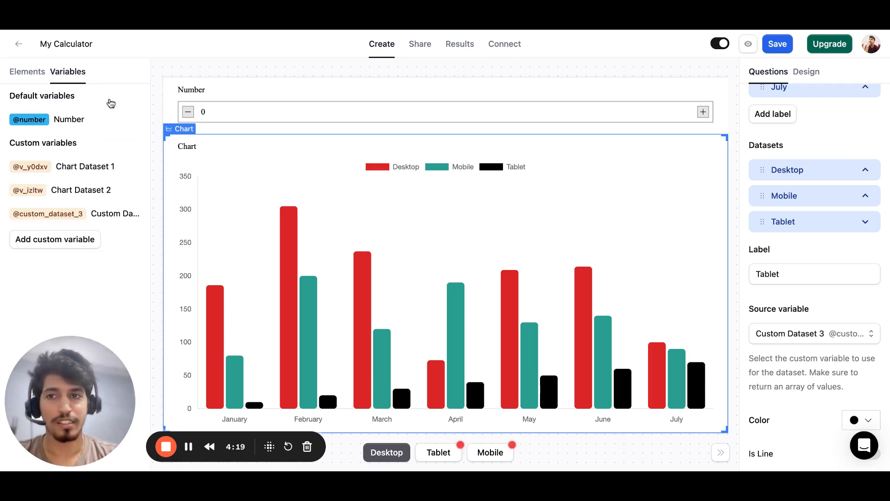
click(89, 211)
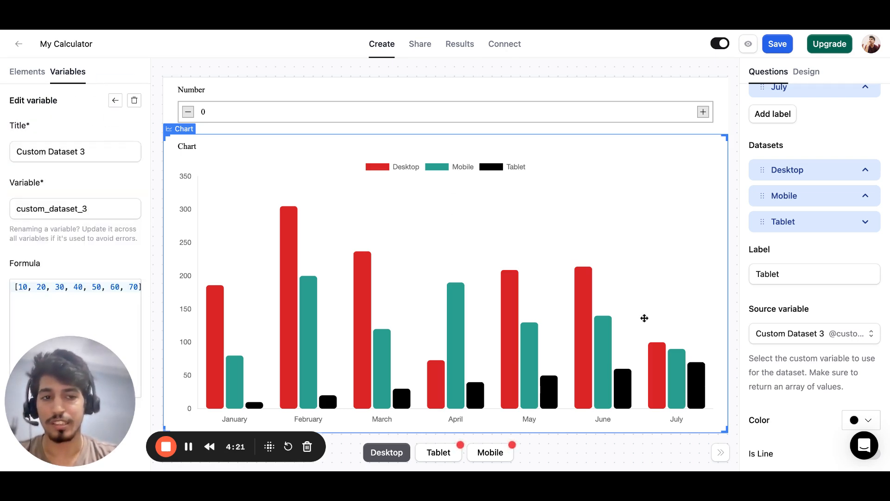
Set the Tablet dataset's color to the orange swatch.
scroll(828, 384, down, 3)
click(852, 253)
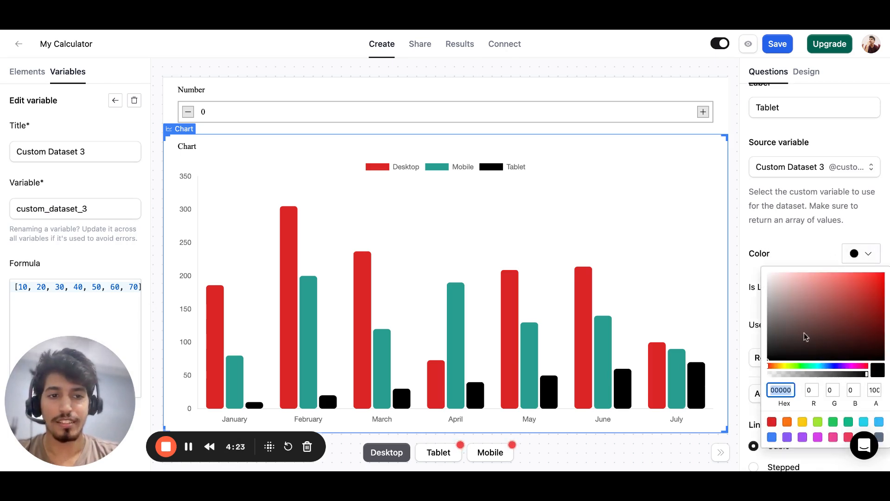
click(788, 421)
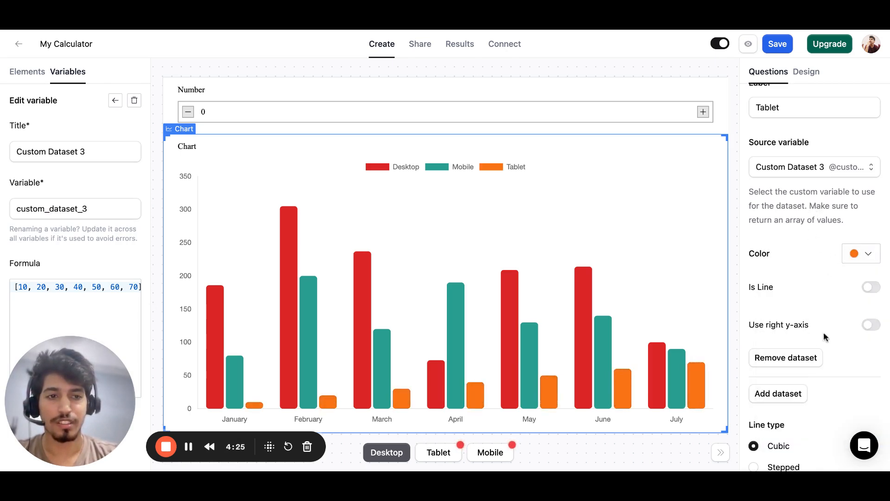
Collapse the Tablet dataset's settings and change the chart type to Line.
scroll(824, 332, down, 3)
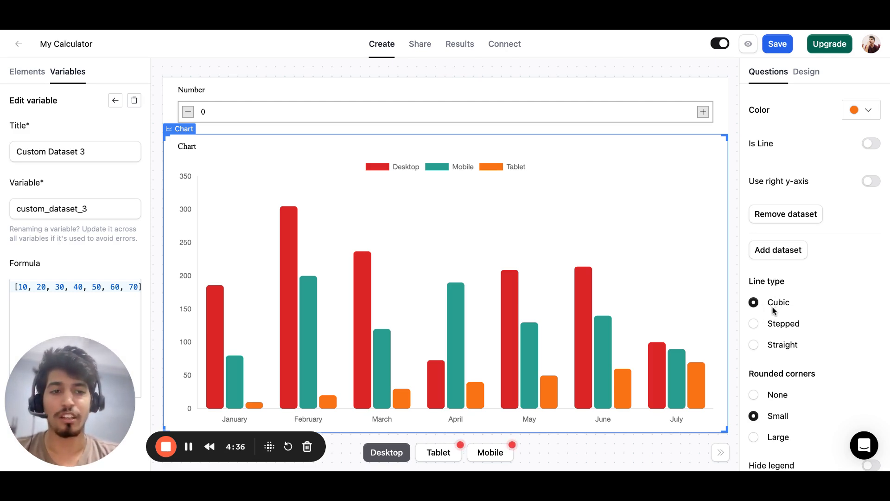
scroll(770, 324, up, 5)
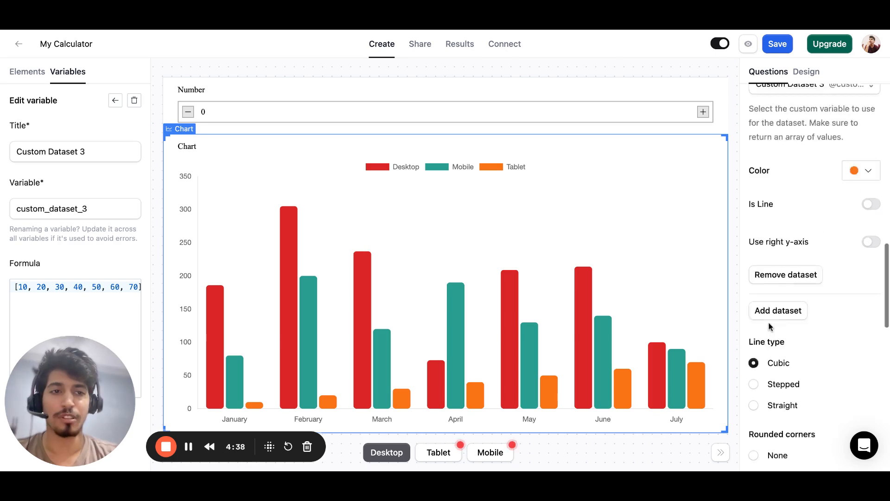
scroll(815, 232, down, 1)
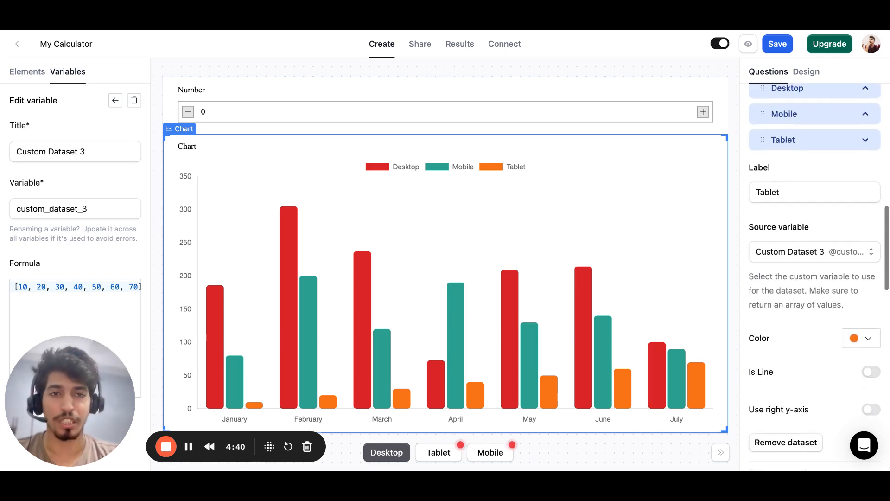
click(806, 140)
scroll(806, 177, up, 5)
scroll(804, 179, up, 5)
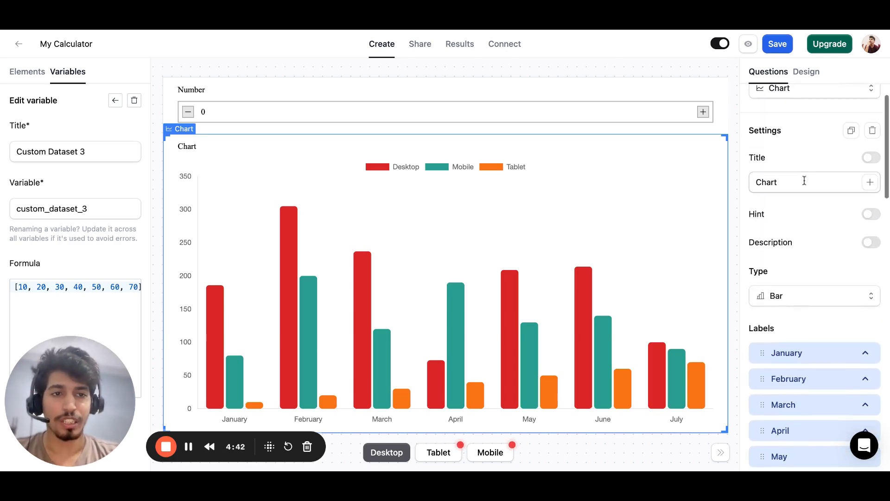
click(793, 294)
click(806, 259)
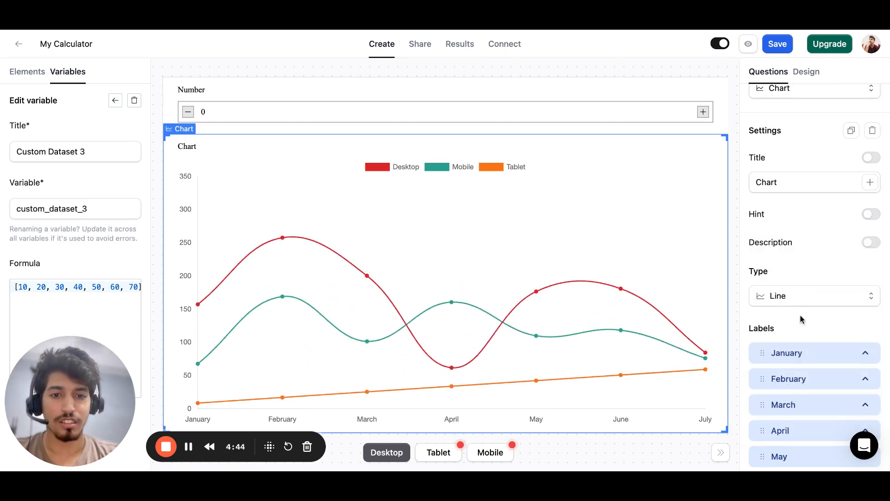
Try the Stepped line type and settle on Straight.
scroll(801, 318, down, 10)
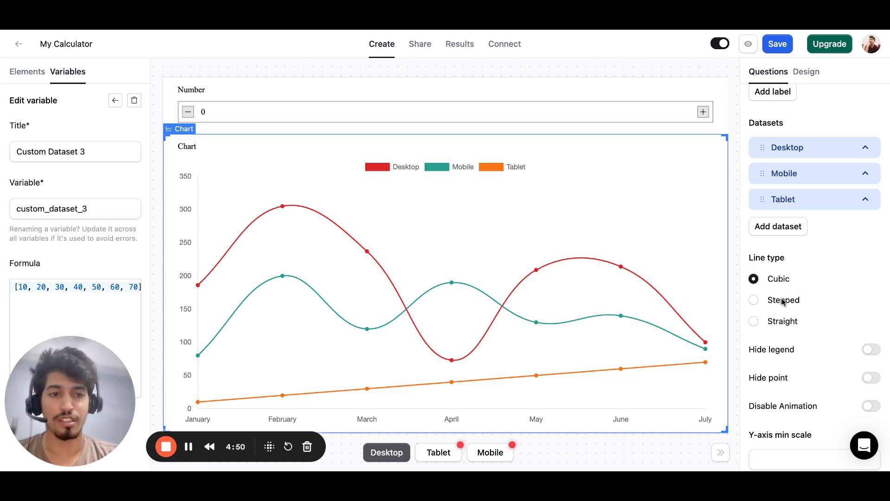
click(783, 300)
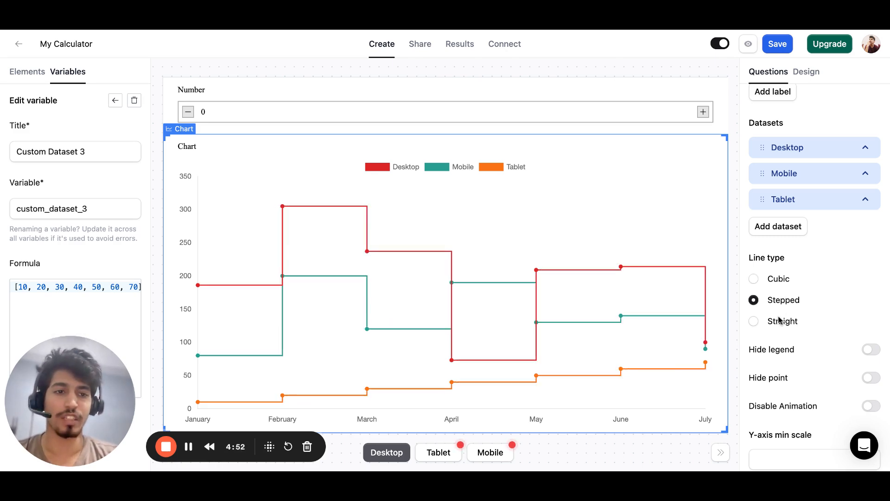
click(780, 321)
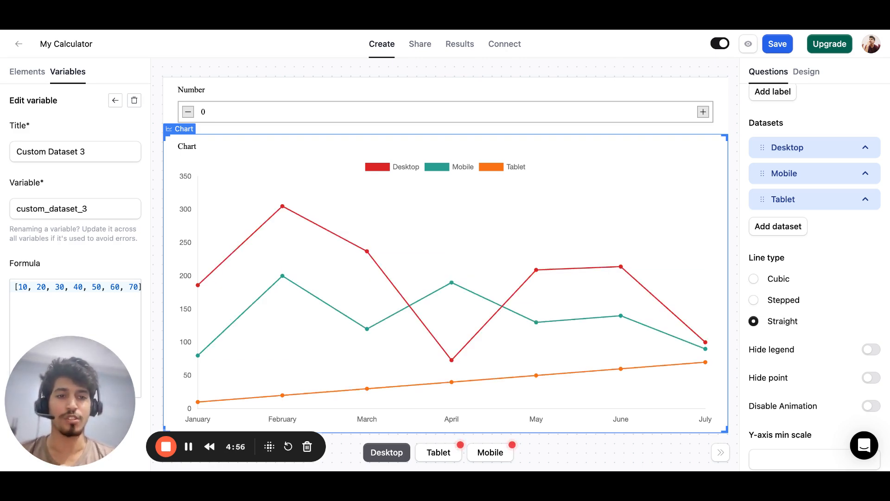
Switch the chart type back to Bar.
scroll(815, 279, up, 10)
click(794, 327)
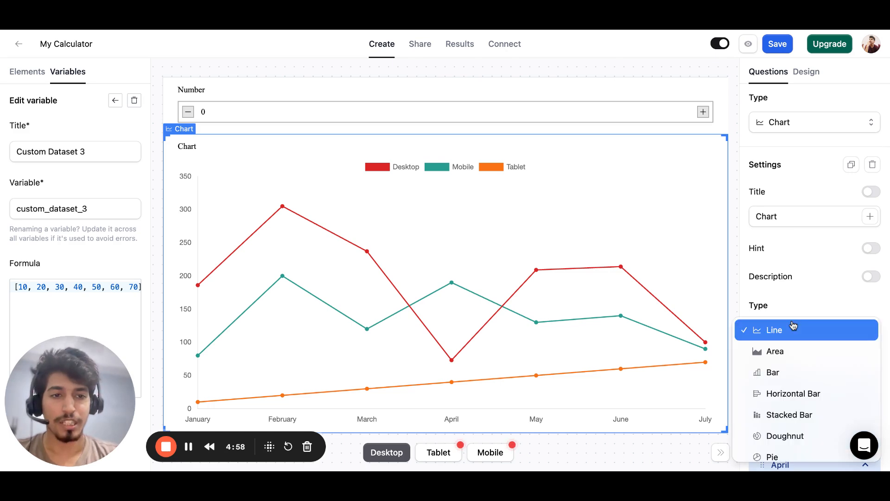
click(777, 377)
Try Large and None as the bars' rounded corners and return to Small.
scroll(777, 380, down, 10)
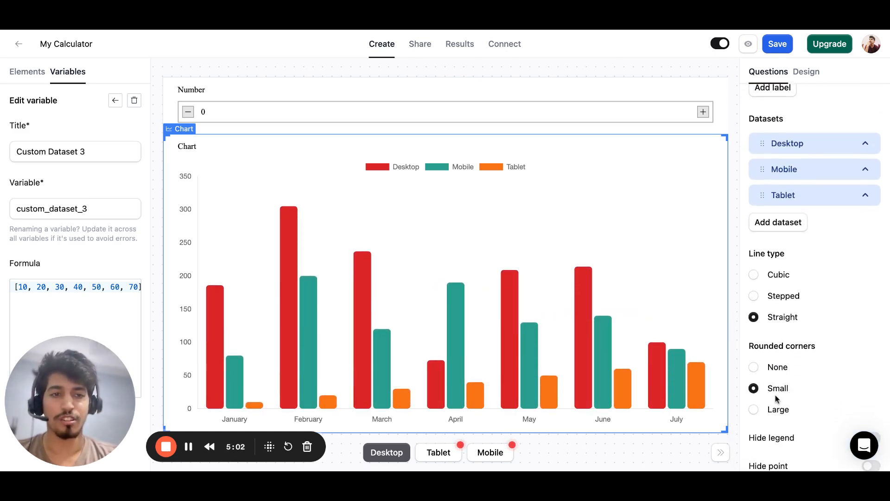
click(779, 411)
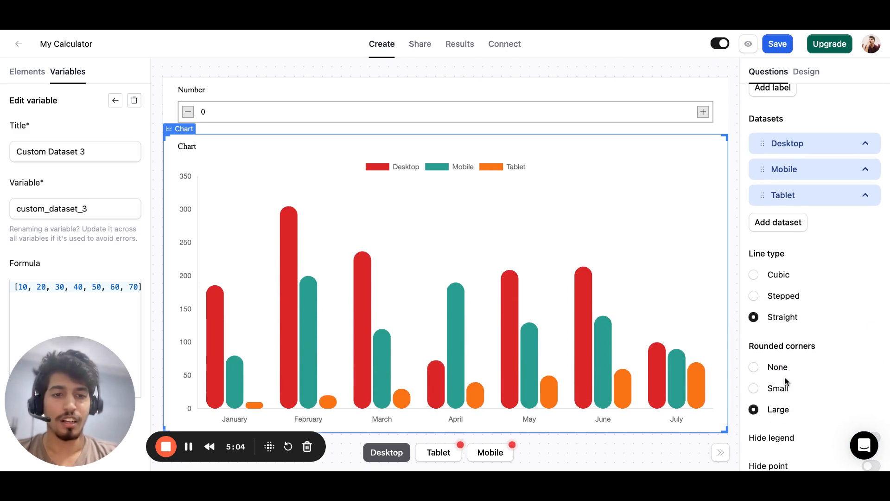
click(785, 370)
click(783, 389)
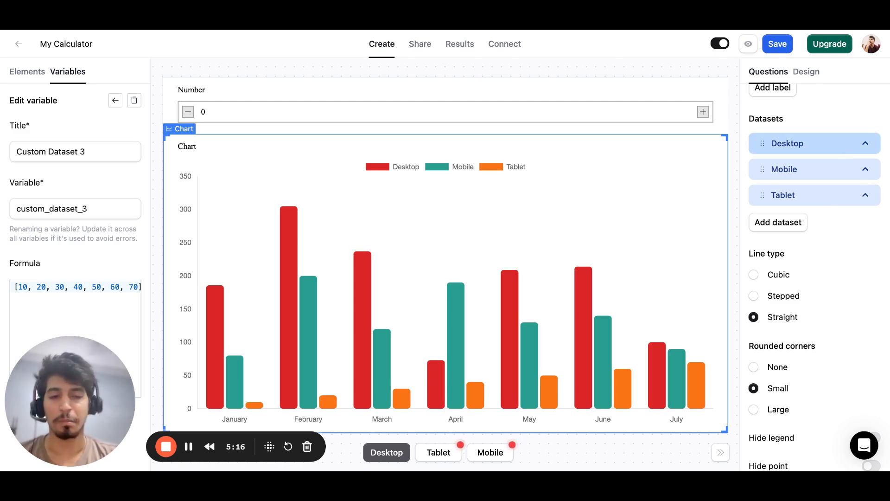
Turn on Is Line for the Desktop dataset and collapse its settings.
click(839, 144)
scroll(809, 317, down, 2)
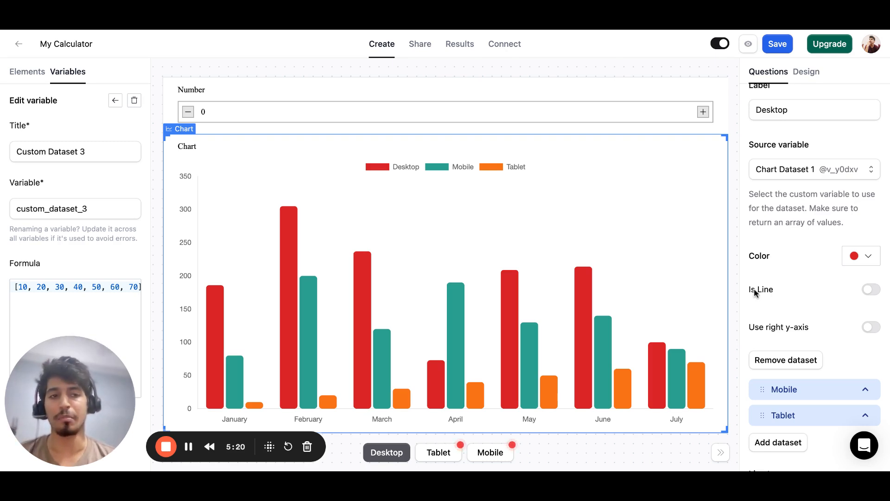
click(871, 290)
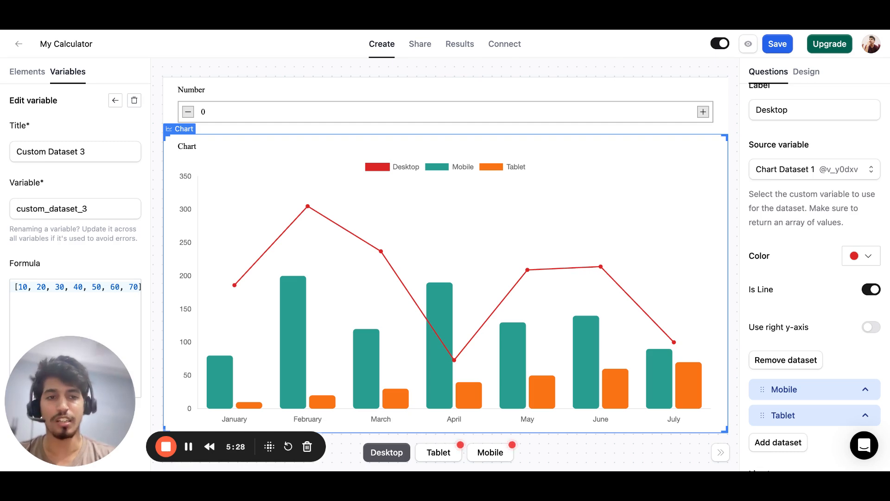
scroll(801, 183, up, 5)
click(785, 189)
Set the chart's Y-axis min scale to -100 and max scale to 1000.
scroll(783, 281, down, 2)
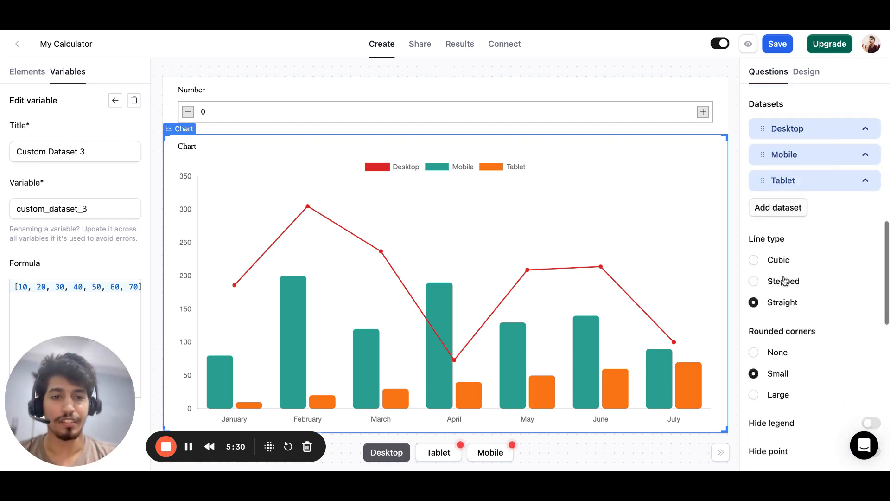
scroll(783, 281, down, 6)
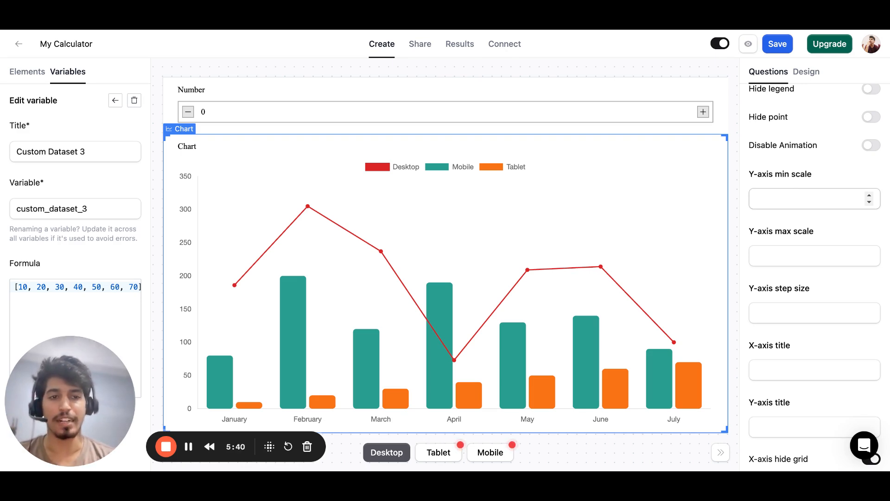
click(807, 199)
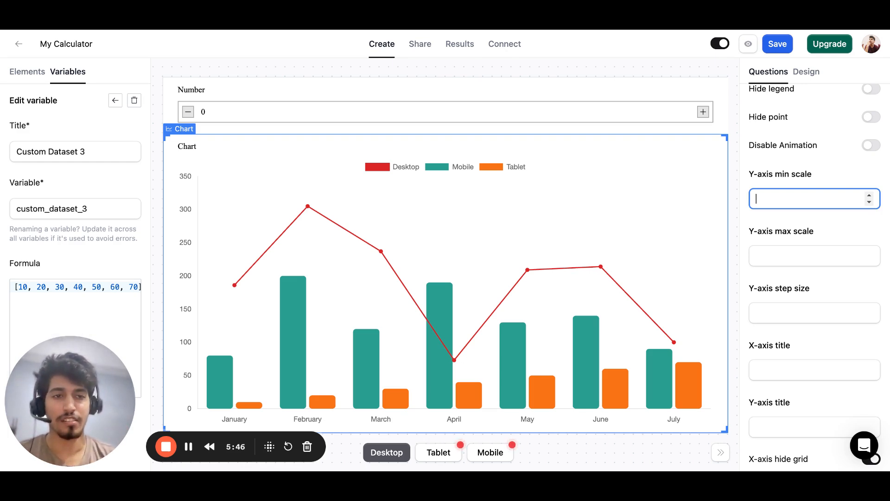
text(-100)
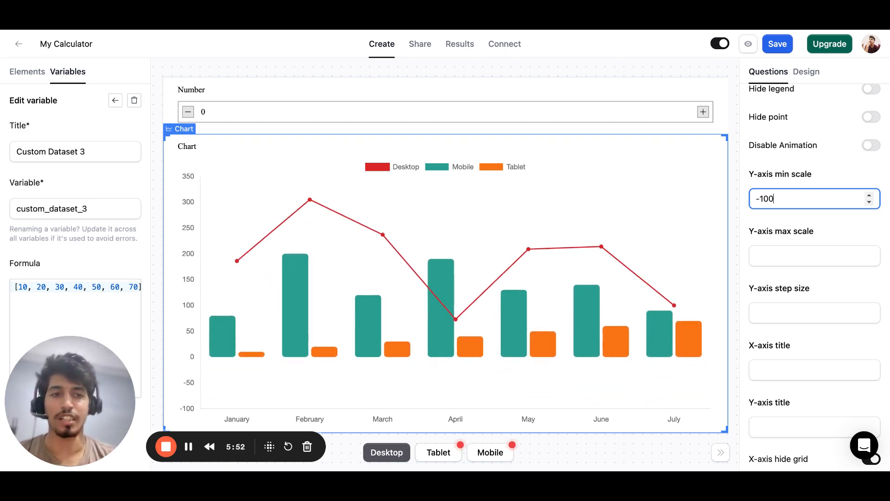
key(super+a)
key(Tab)
text(1000)
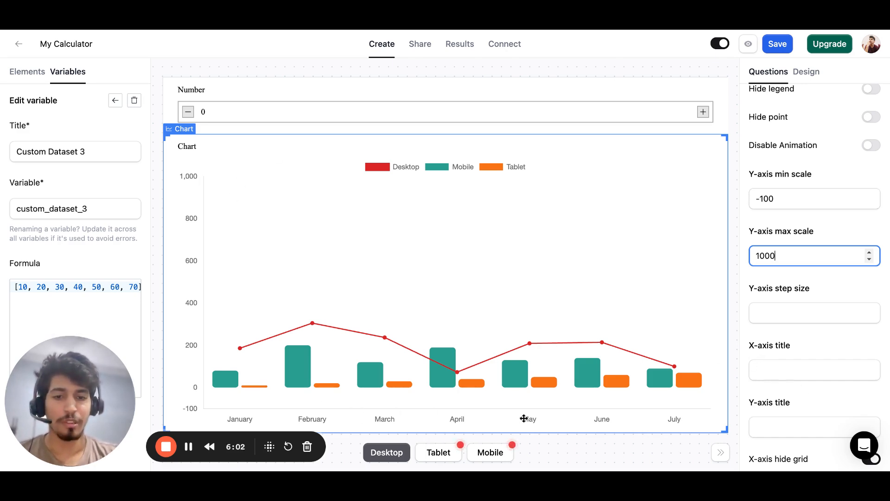
Title the chart's X-axis "Months" and its Y-axis "Amount".
click(786, 369)
scroll(787, 370, down, 2)
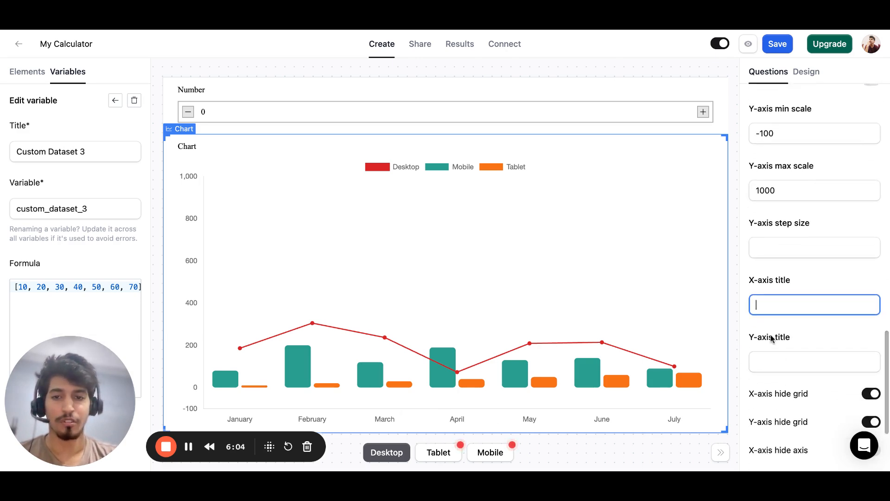
text(Months)
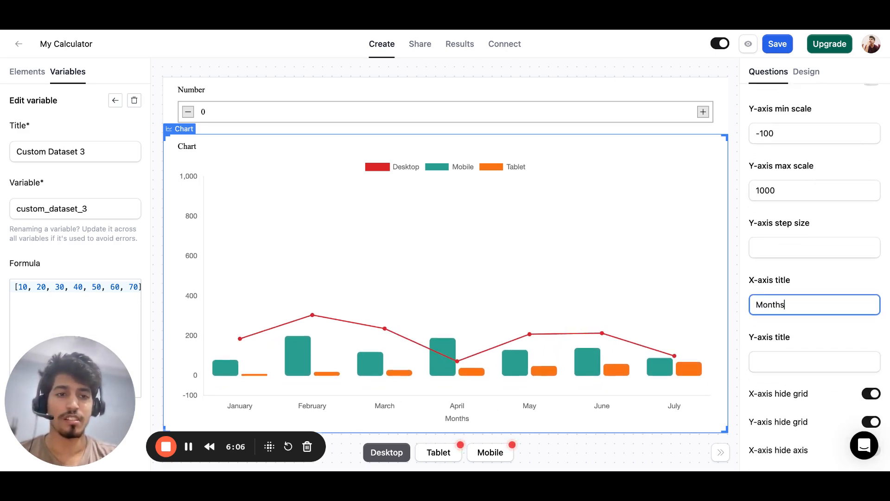
key(Tab)
text(Amount)
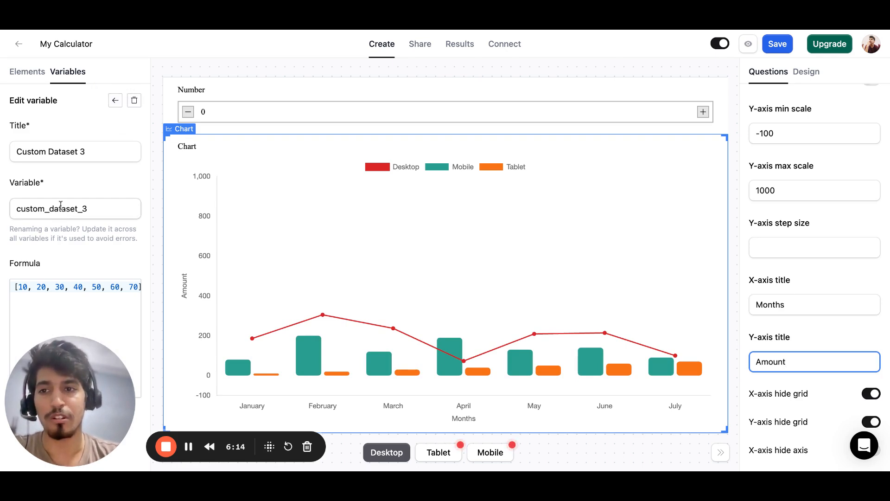
Return to the variable list and expand the Desktop dataset to check its source variable.
triple_click(35, 151)
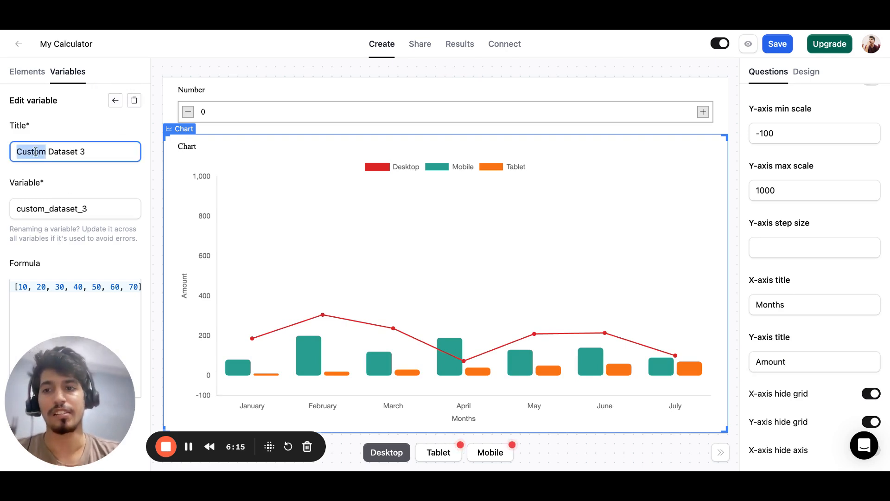
click(114, 103)
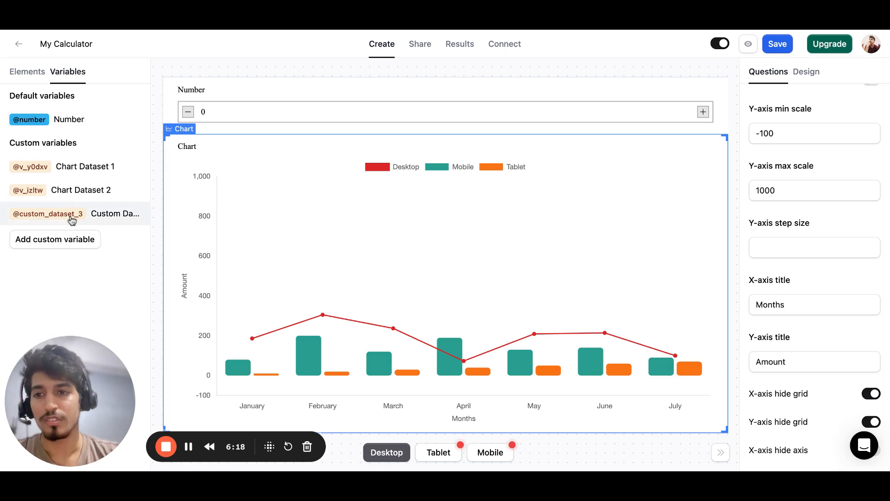
scroll(782, 175, up, 3)
scroll(784, 176, up, 5)
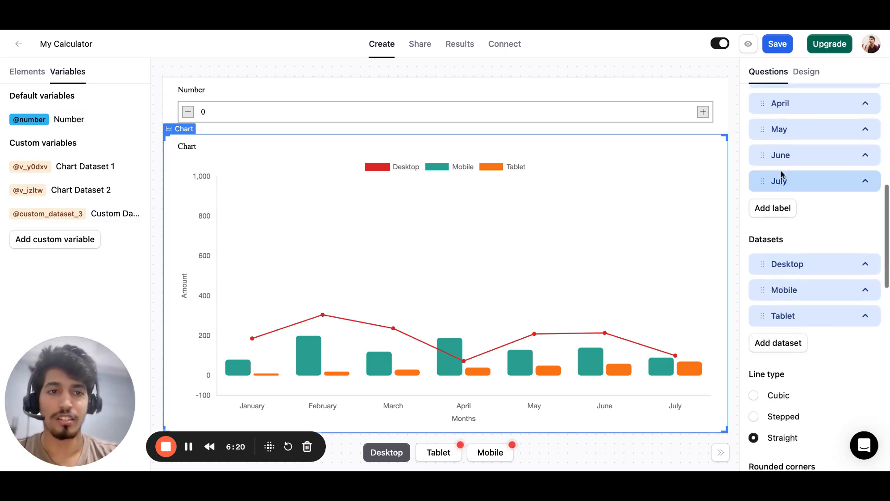
click(792, 269)
scroll(793, 320, down, 4)
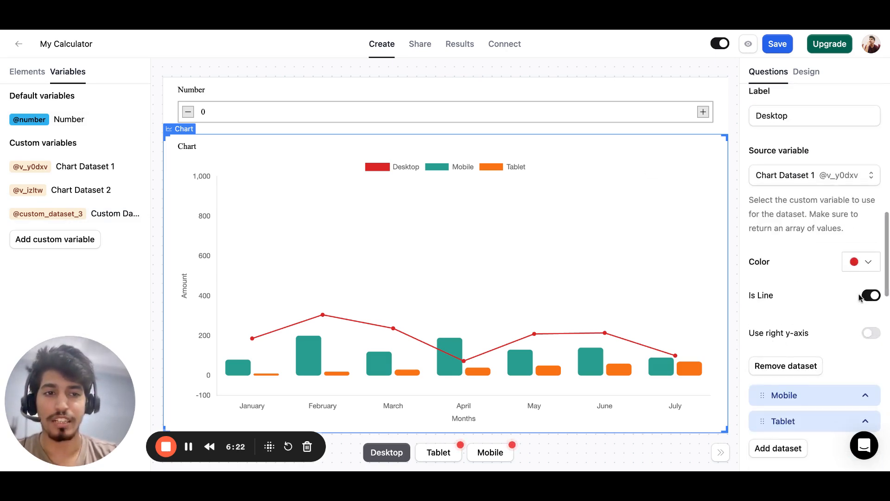
Replace the formula of the Chart Dataset 1 variable with [1, 2, 3, 4, 5, 6, 7].
click(38, 168)
click(33, 288)
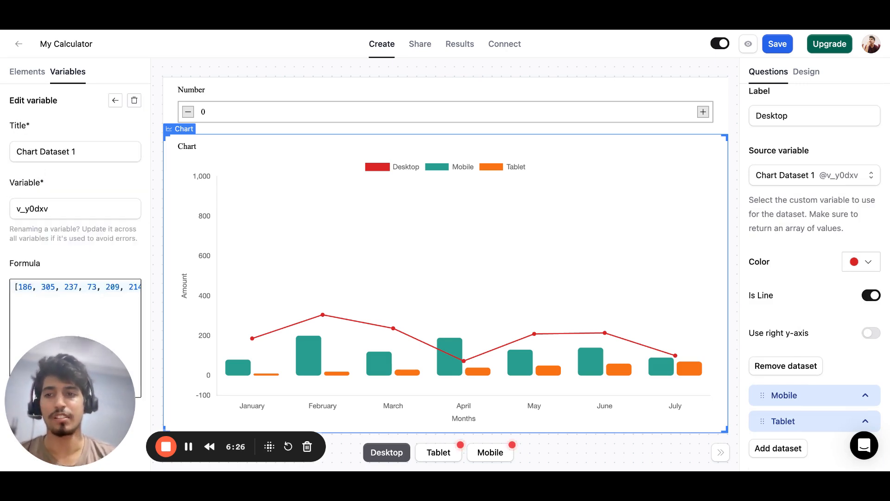
key(ctrl+a)
key(BackSpace)
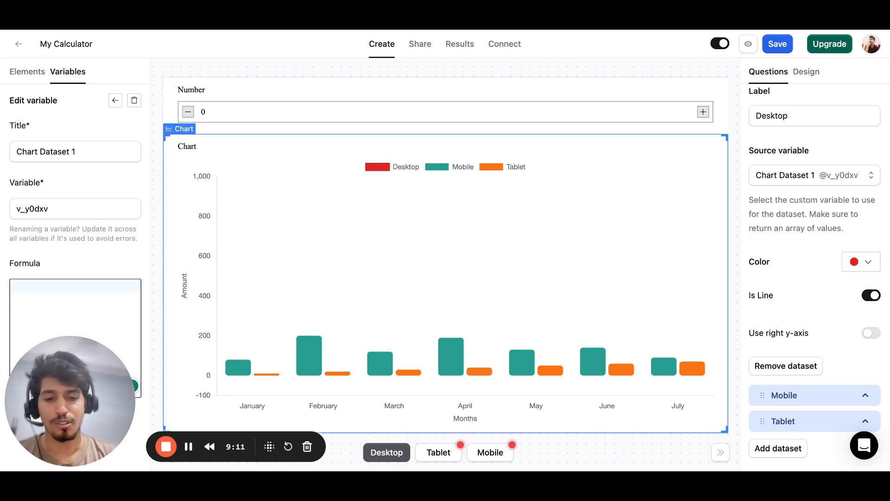
text([]1, 2, 3, 4, )
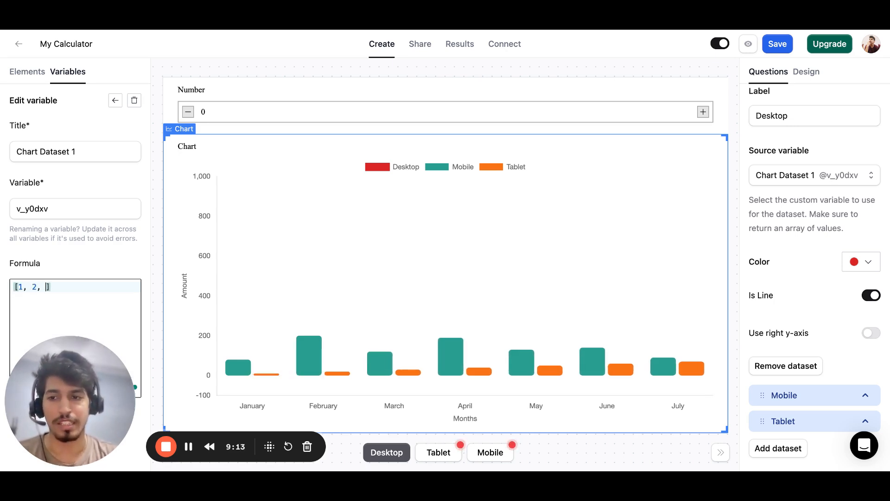
text(5, 6, 7)
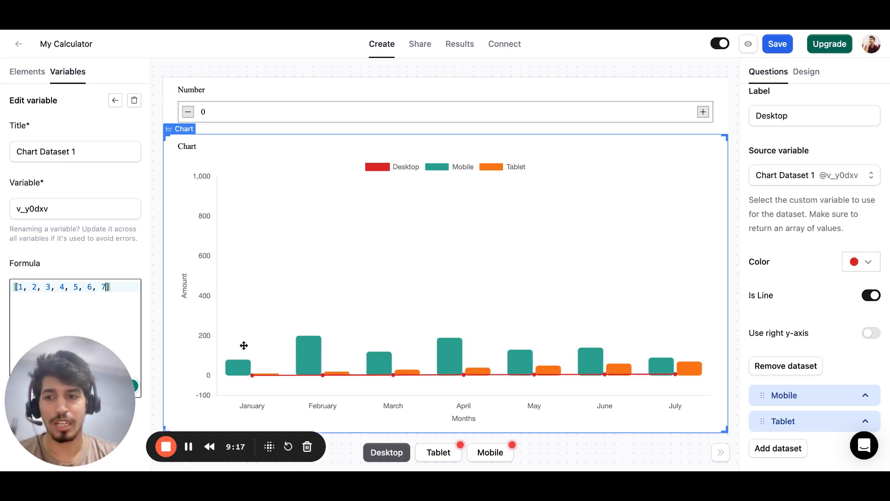
click(18, 288)
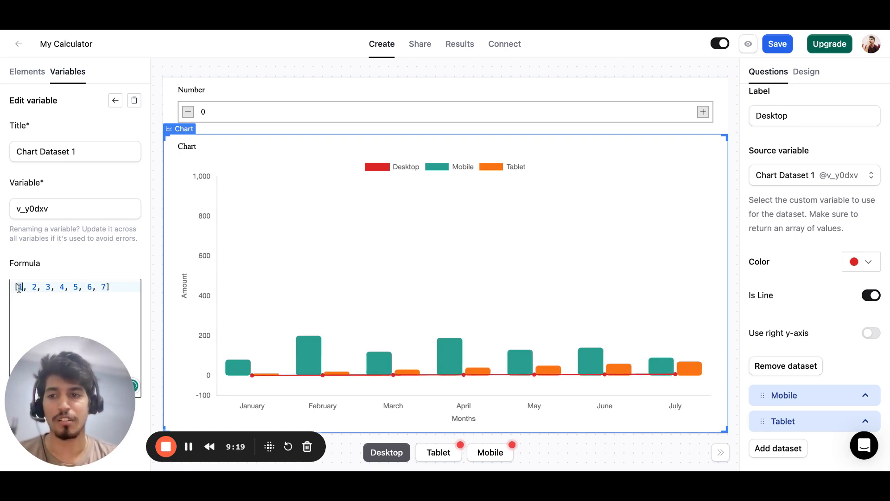
double_click(35, 288)
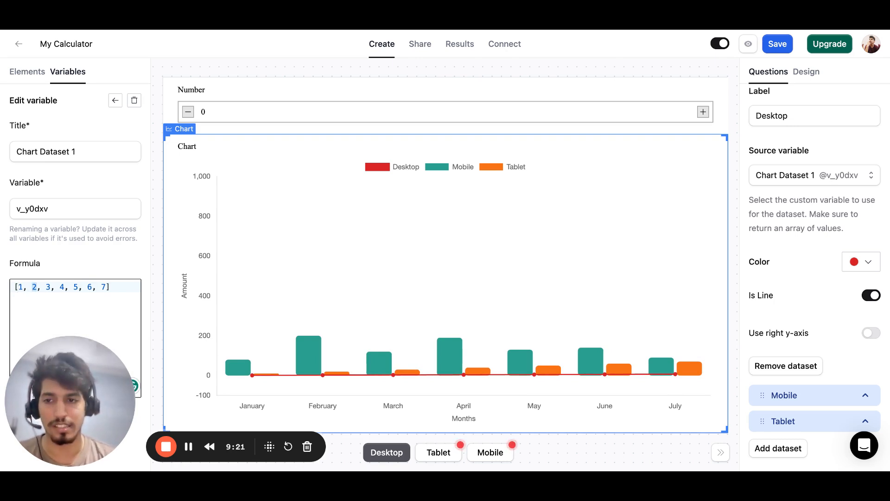
key(Left)
key(Left)
key(Left)
key(Left)
key(shift+Right)
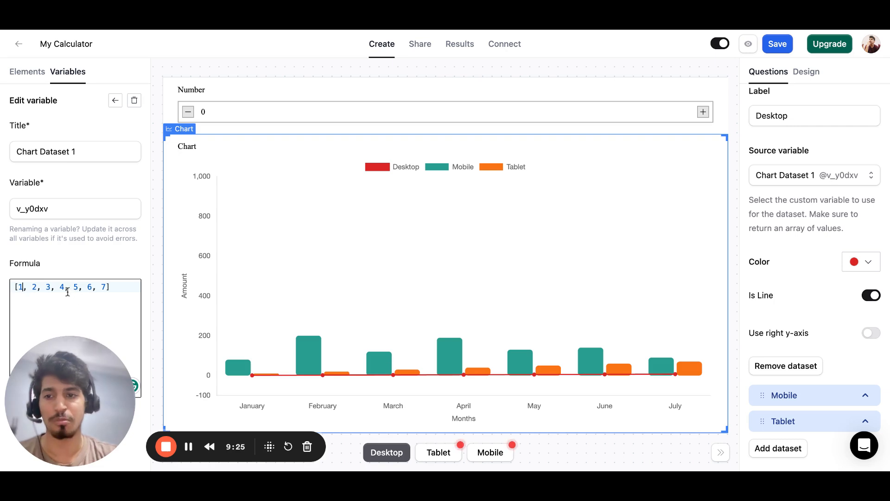
click(110, 287)
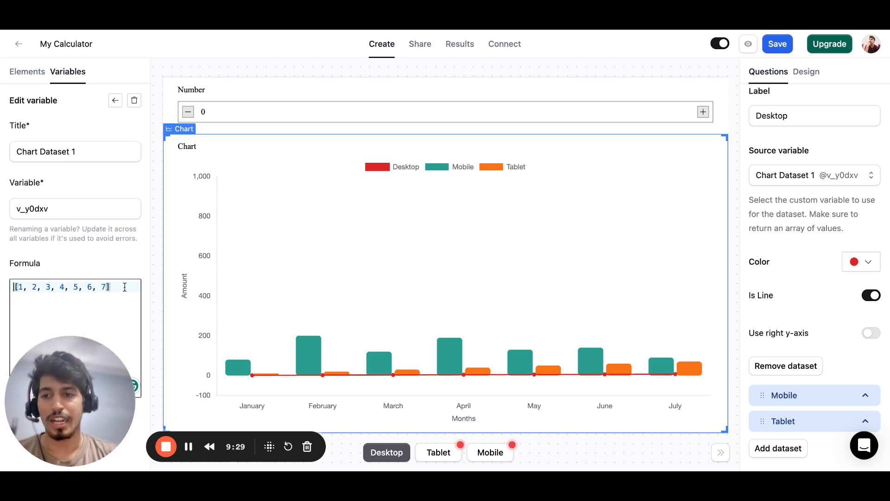
key(Return)
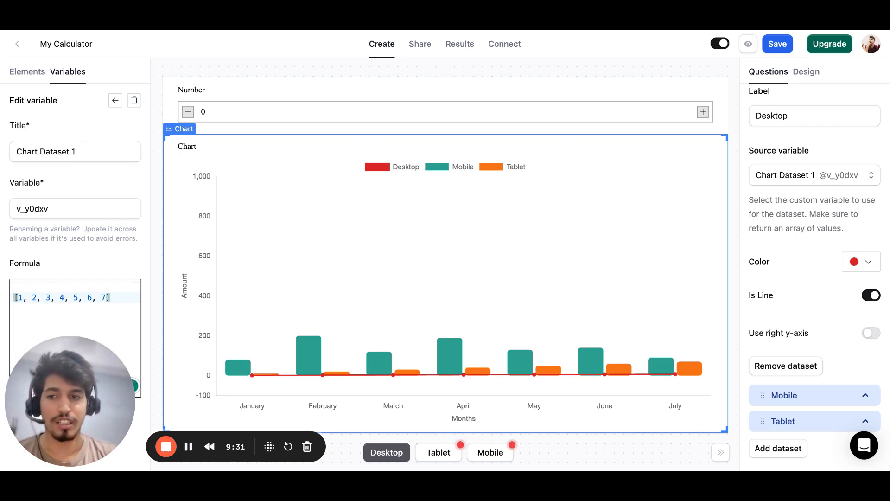
key(Right)
key(Right)
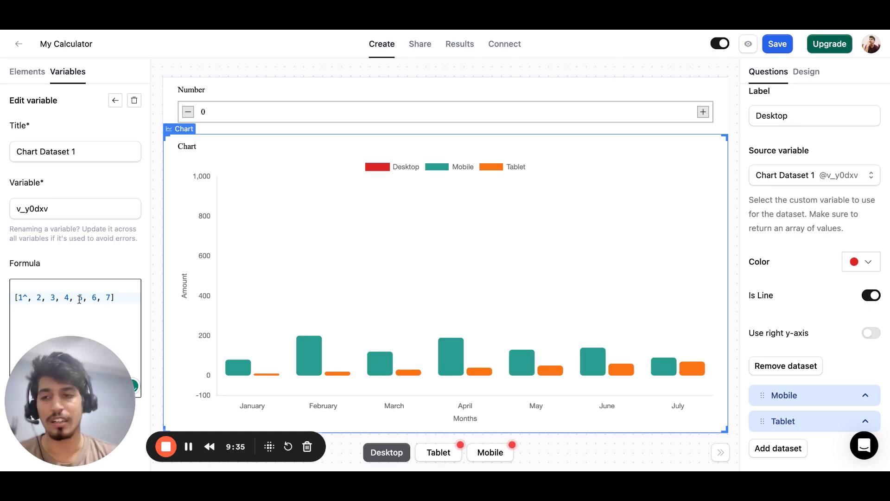
text(^@)
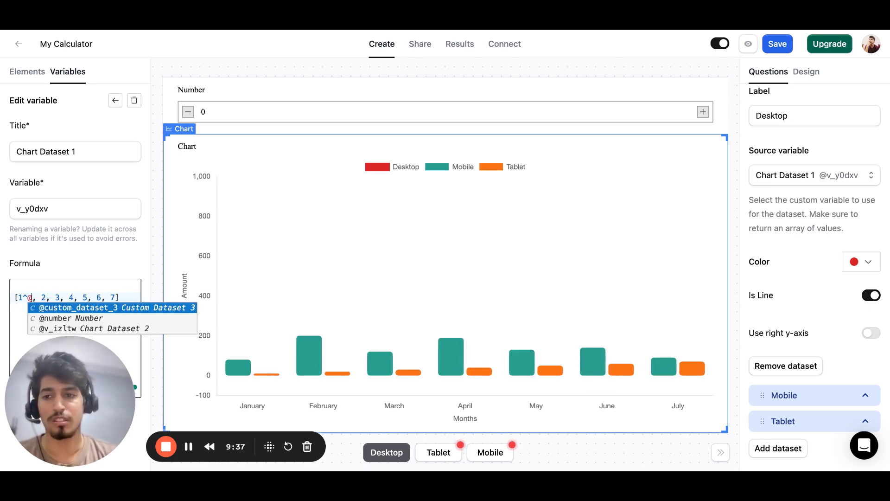
key(Down)
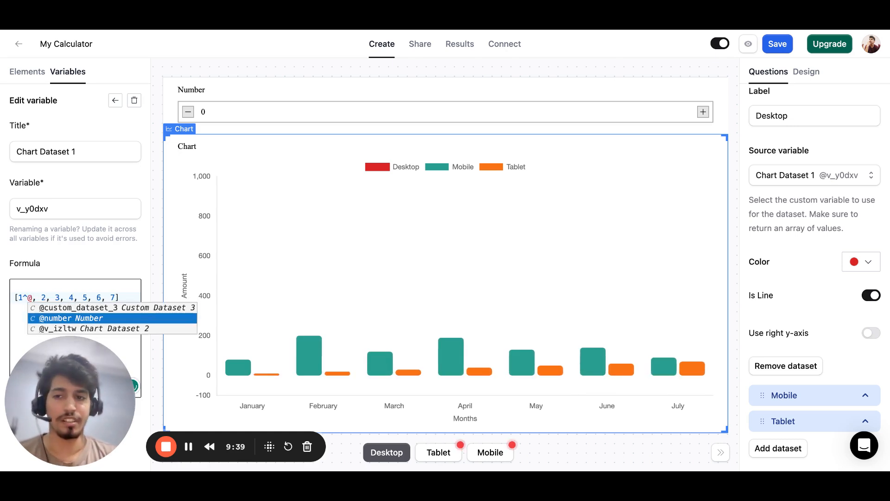
key(Return)
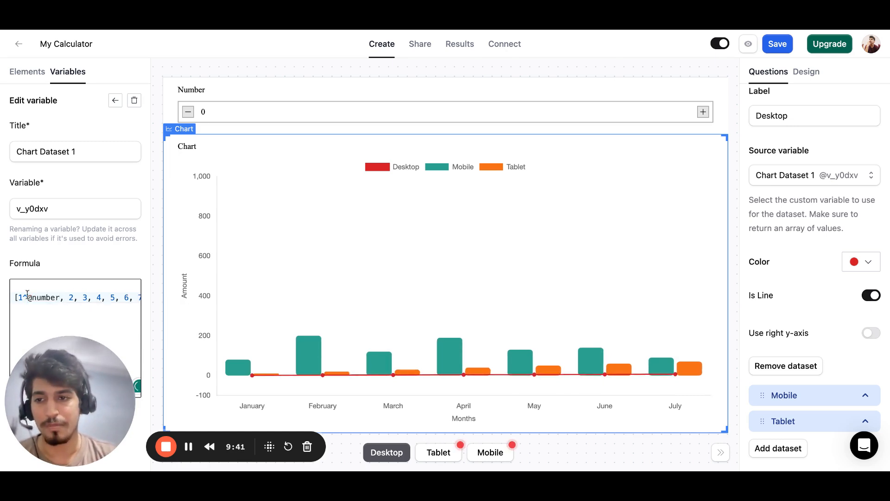
shift+click(18, 299)
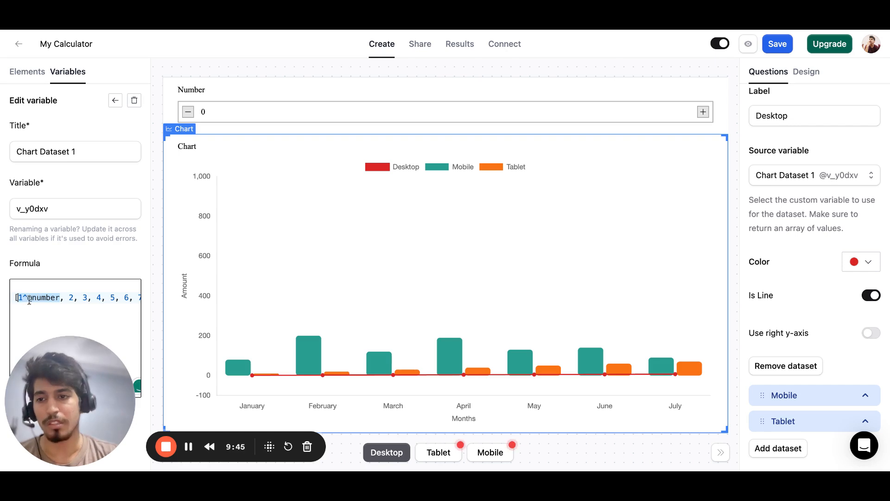
key(Right)
key(Right)
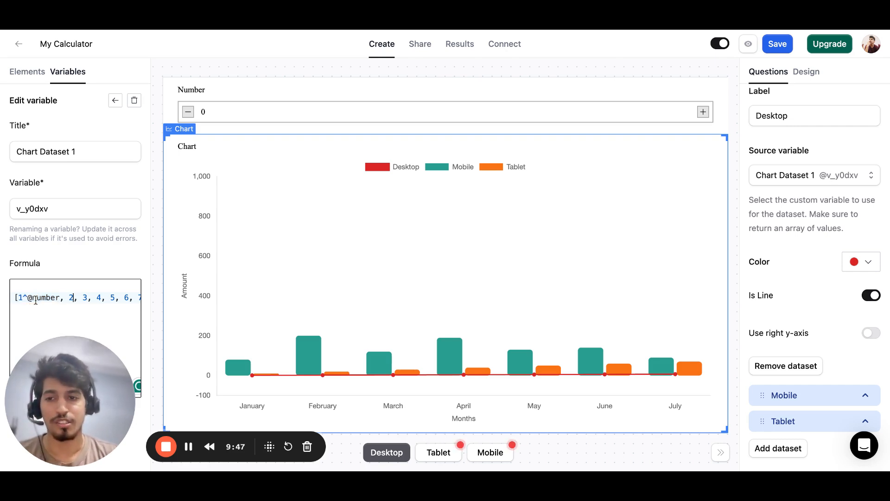
key(Right)
key(Right)
text(^)
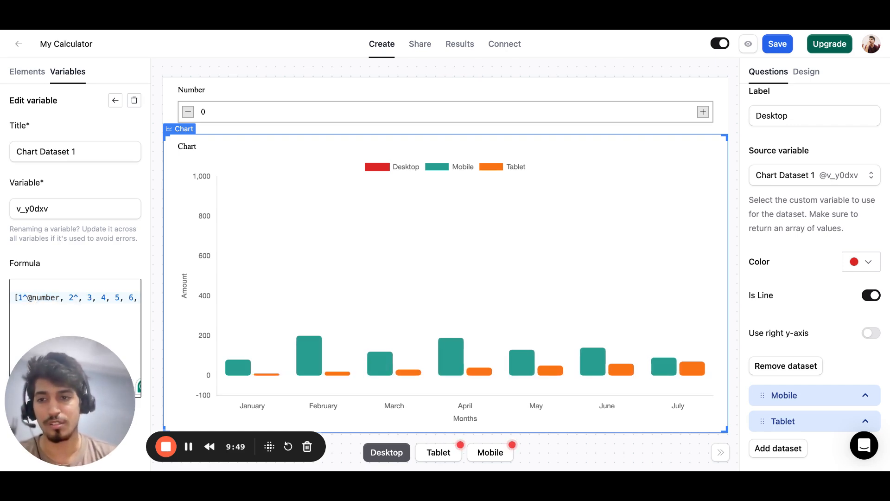
text(@)
key(Down)
key(Return)
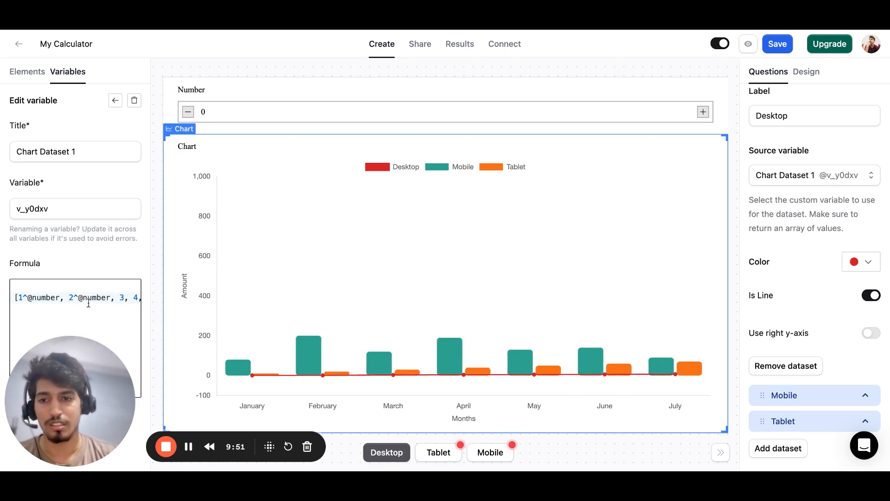
Preview the calculator, test the chart with the Number field raised to 9, and close the preview.
click(749, 44)
click(383, 108)
key(BackSpace)
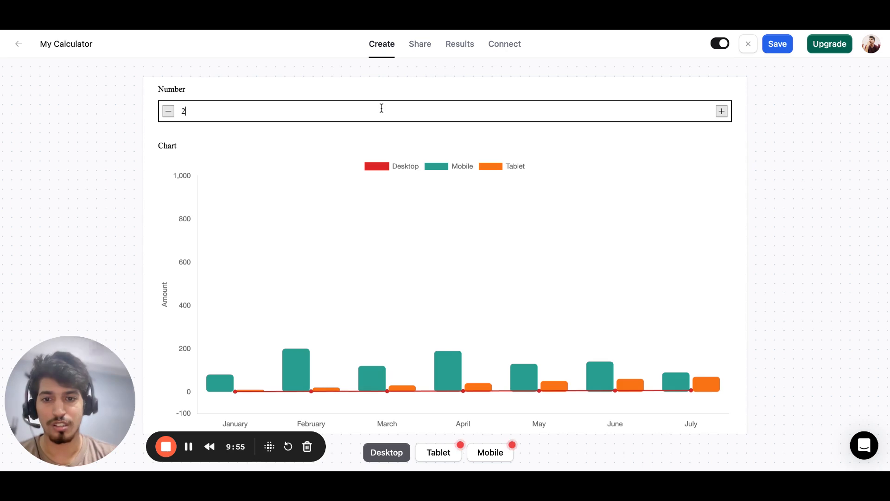
text(7)
key(Up)
key(Up)
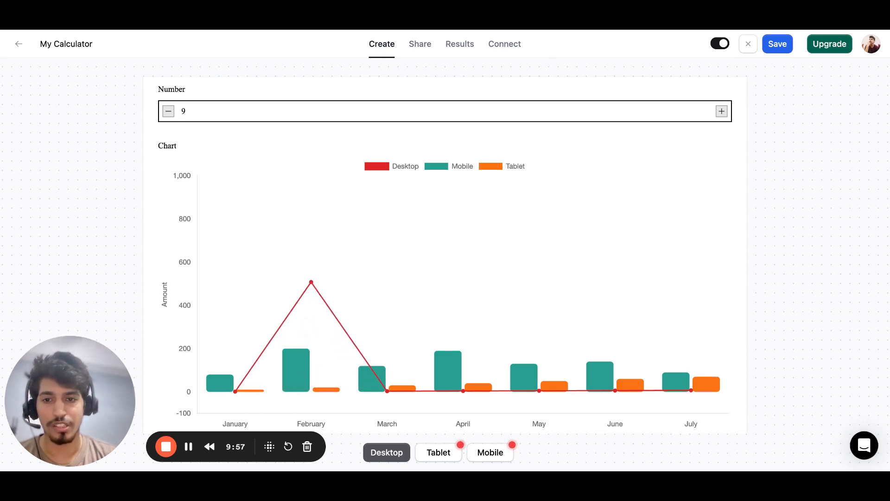
key(Down)
key(Up)
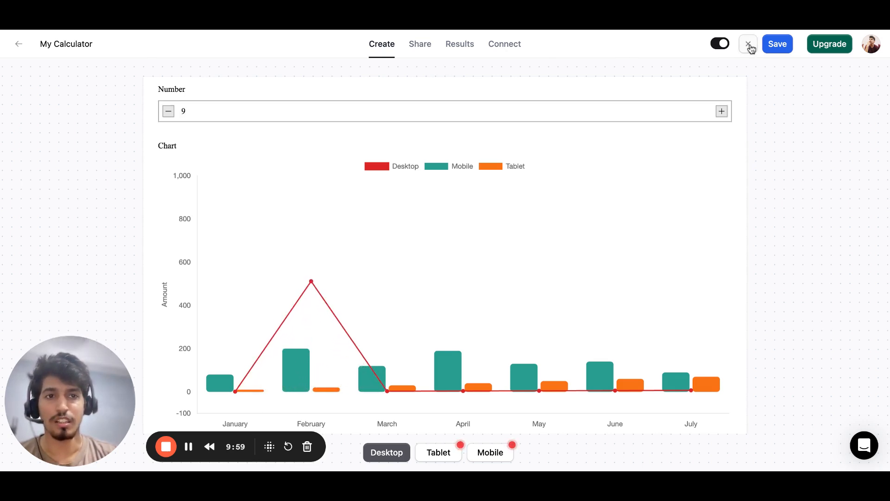
click(749, 43)
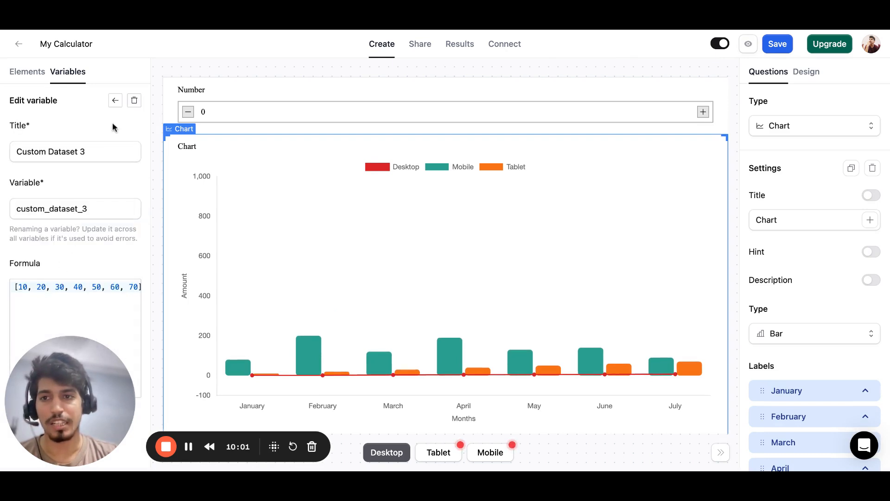
click(115, 100)
click(86, 167)
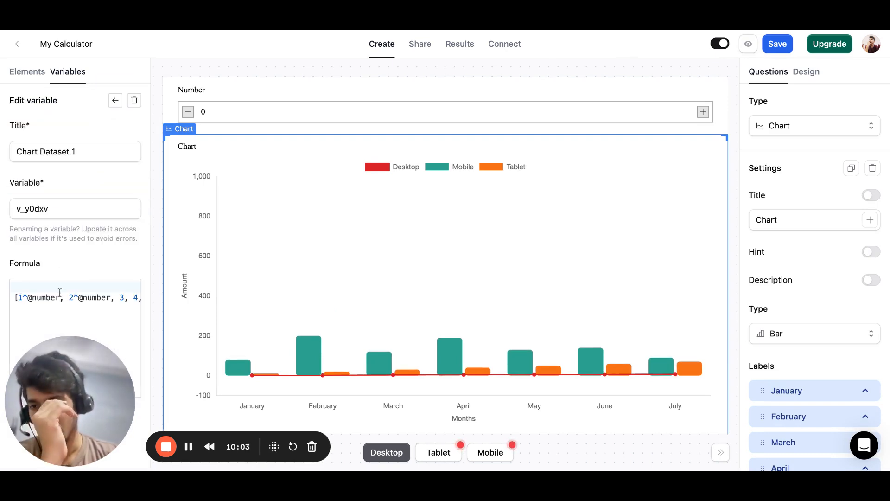
drag(64, 297, 111, 299)
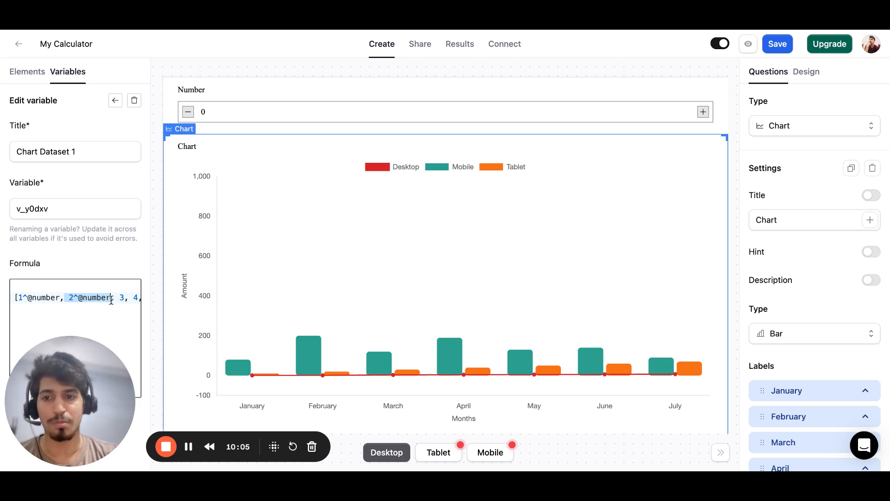
key(Right)
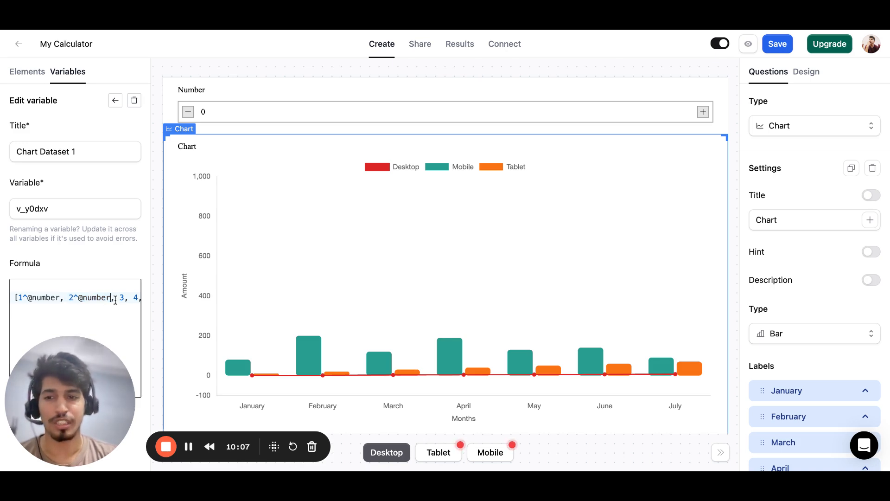
key(alt+shift+Left)
key(alt+shift+Left)
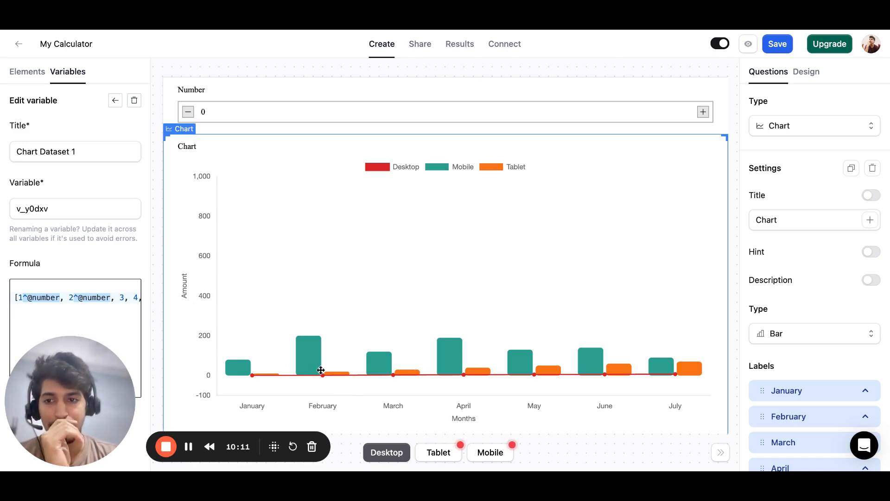
drag(66, 298, 97, 296)
key(super+c)
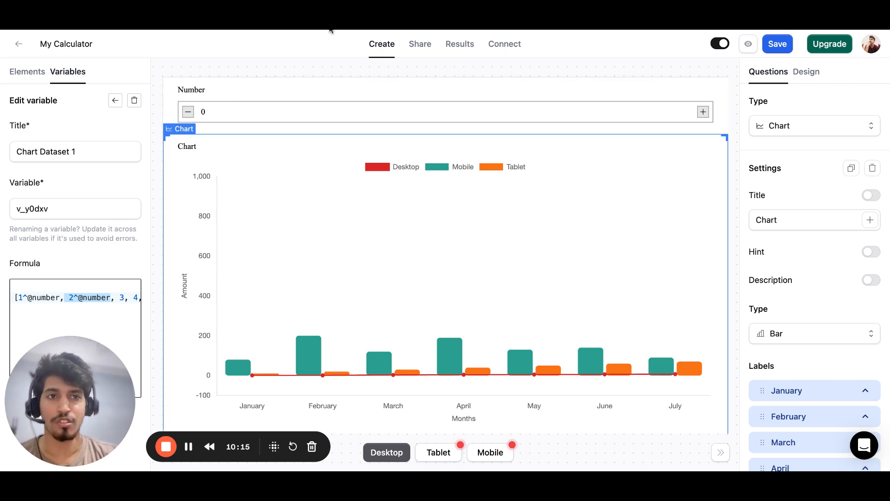
Preview the calculator, test the chart with the Number field at 5 and 8, and close the preview.
click(748, 44)
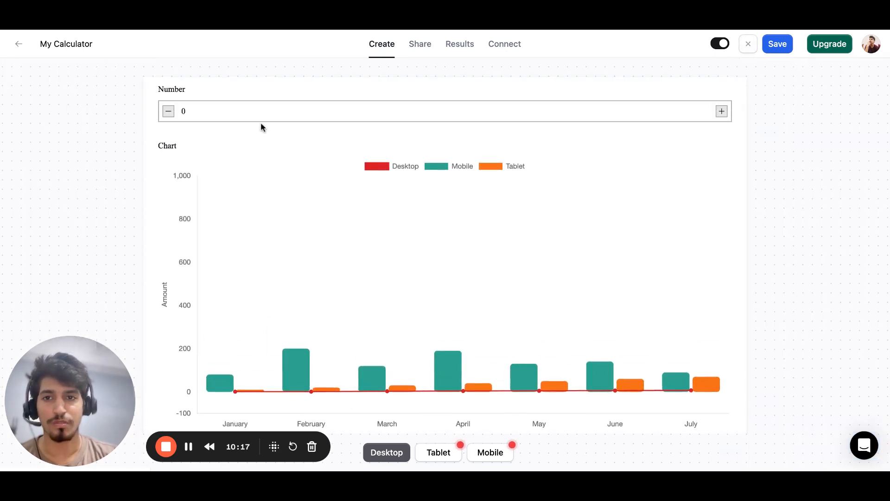
click(275, 114)
key(BackSpace)
text(1)
key(BackSpace)
text(7)
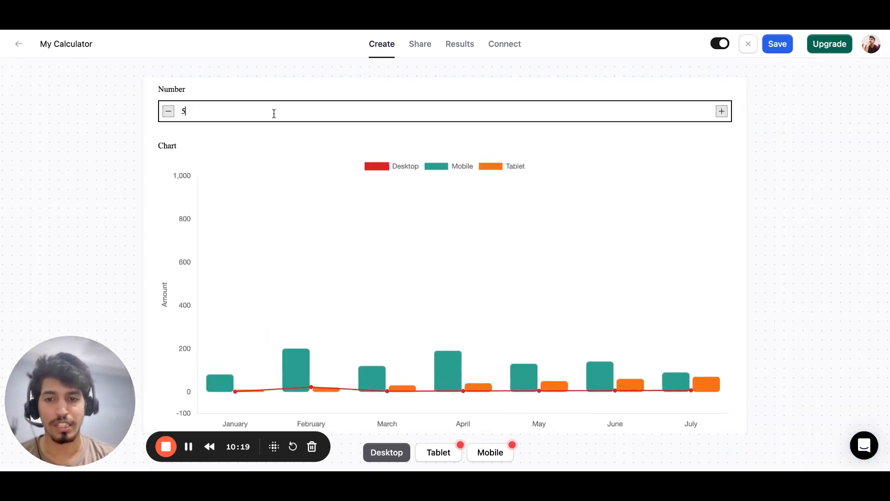
key(Up)
key(Up)
key(Down)
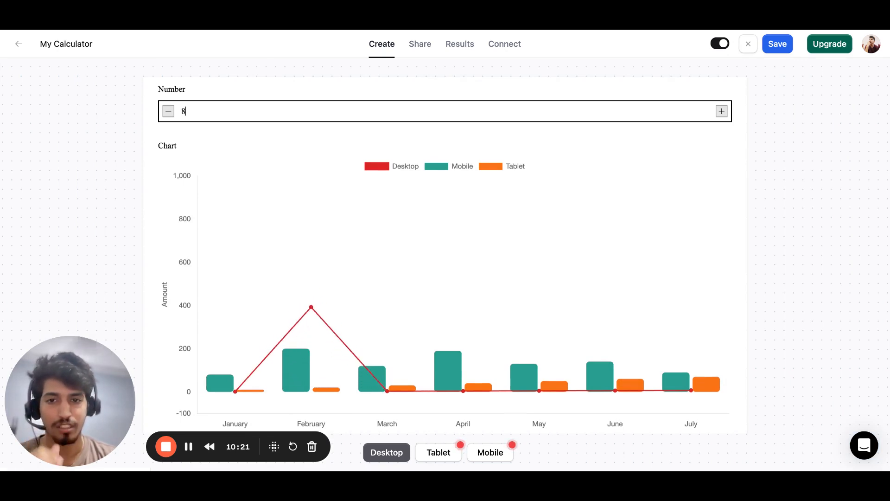
click(748, 44)
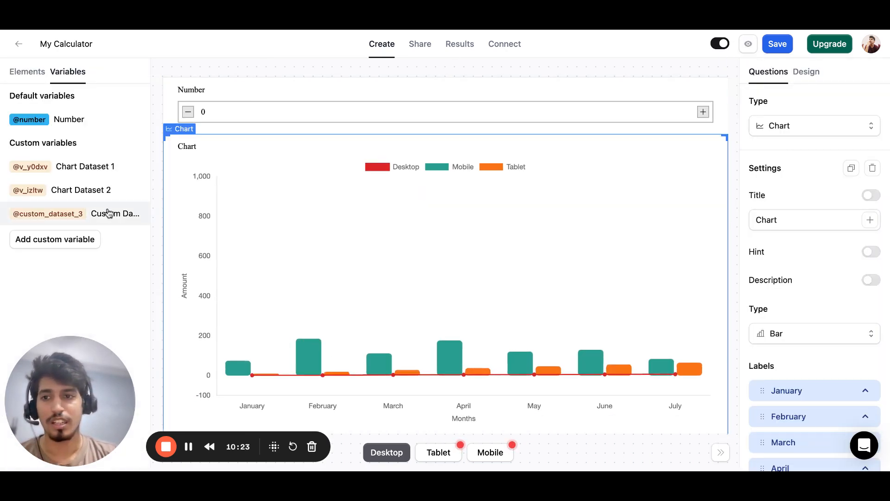
click(84, 175)
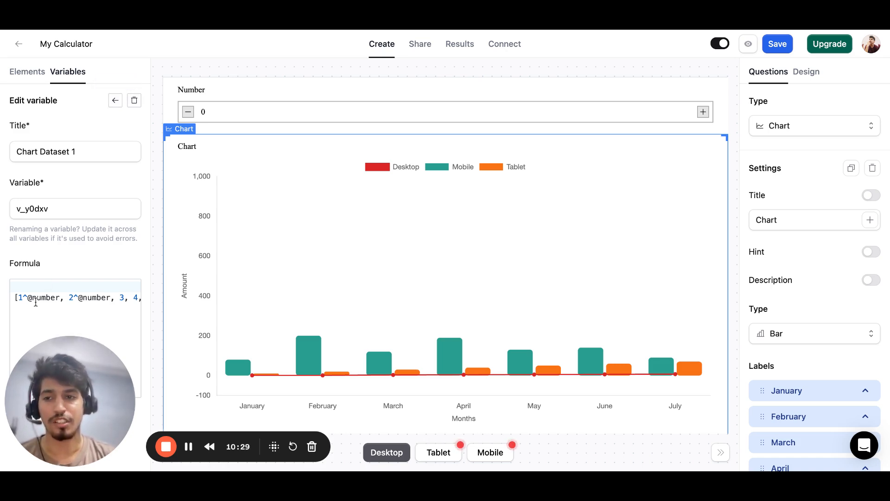
click(40, 285)
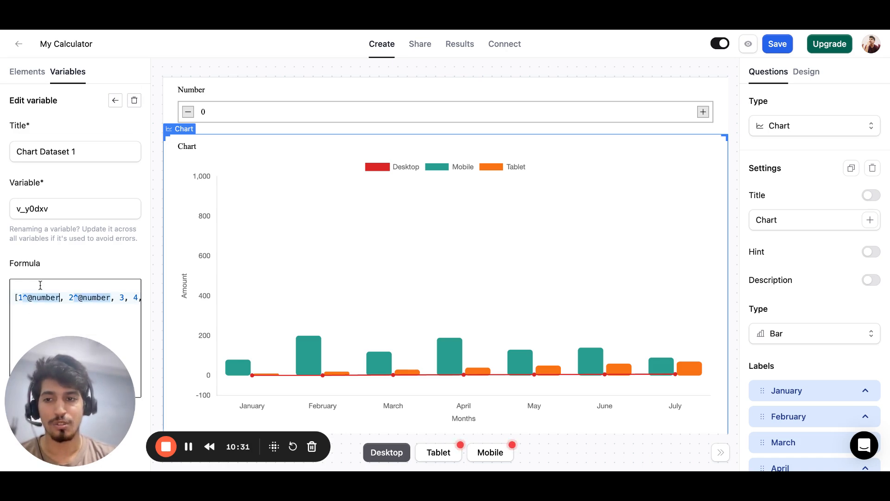
click(126, 298)
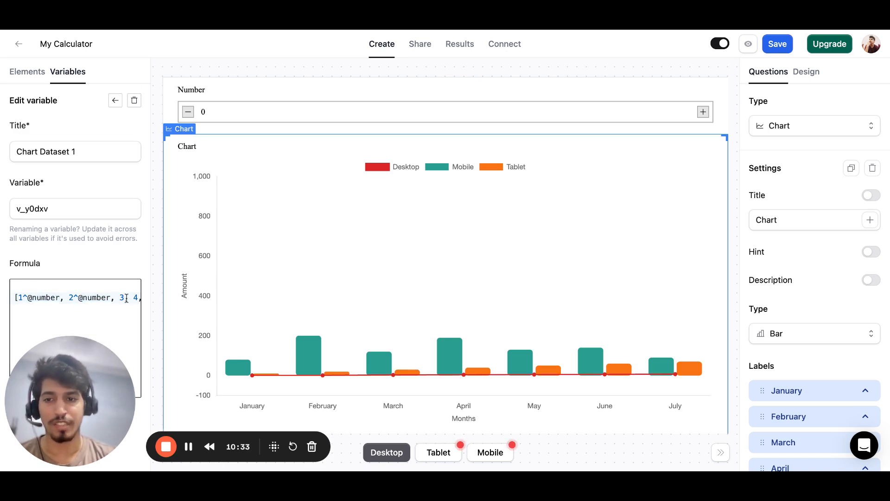
key(super+v)
key(Right)
key(Right)
key(super+v)
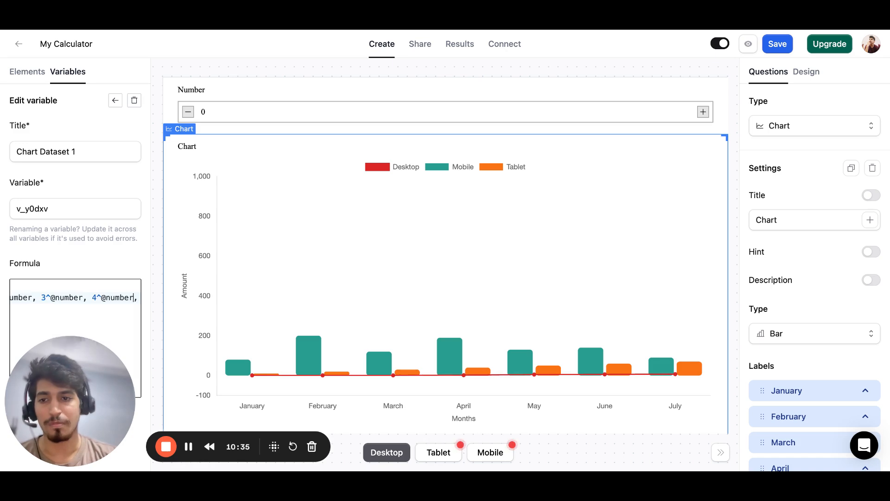
key(Right)
key(Right)
key(Right)
key(super+v)
key(Right)
key(Right)
key(Right)
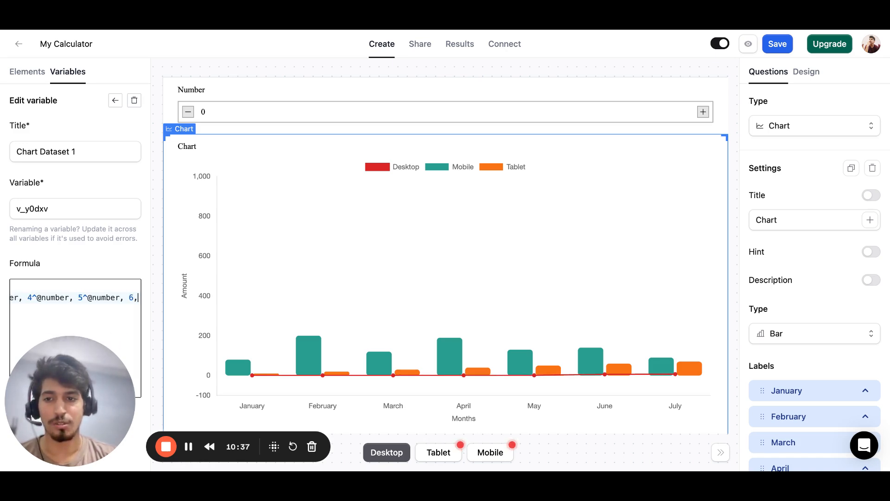
key(super+v)
key(Right)
key(Right)
key(Right)
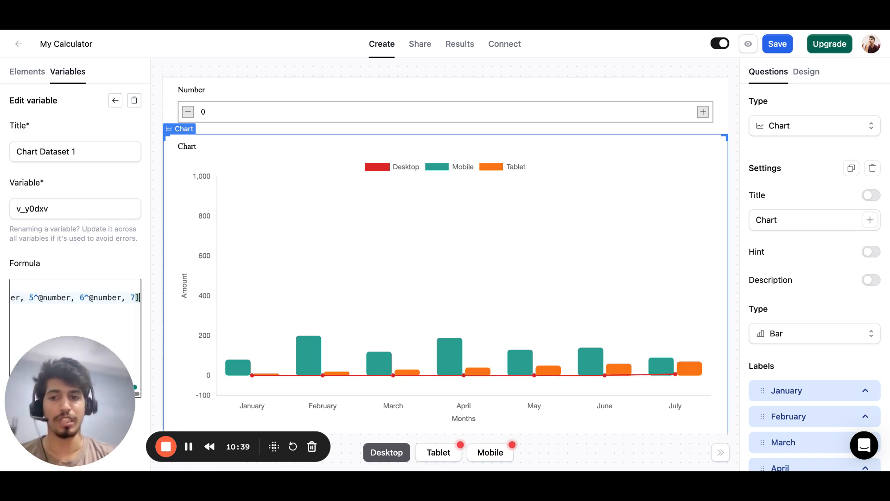
key(super+v)
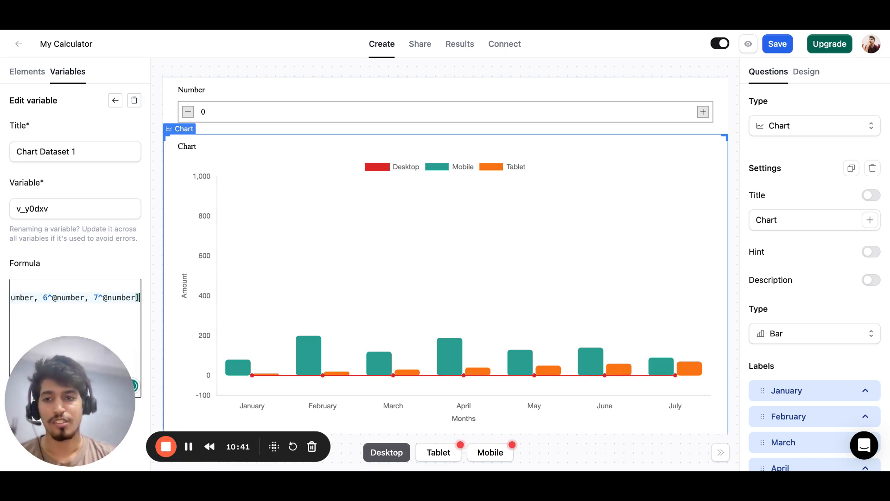
Move the array up to the formula's first line and leave empty lines below it.
key(Right)
key(Return)
key(Up)
key(Up)
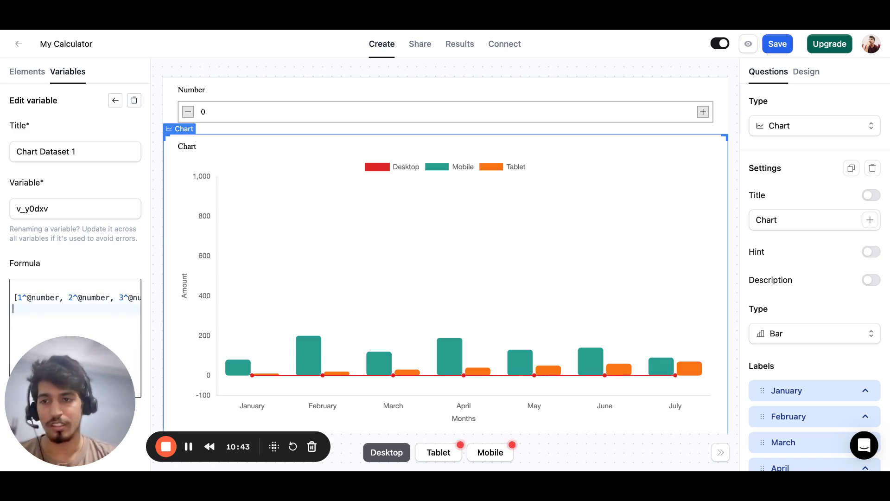
key(shift+super+Right)
key(super+c)
key(Right)
key(Down)
key(Down)
key(super+v)
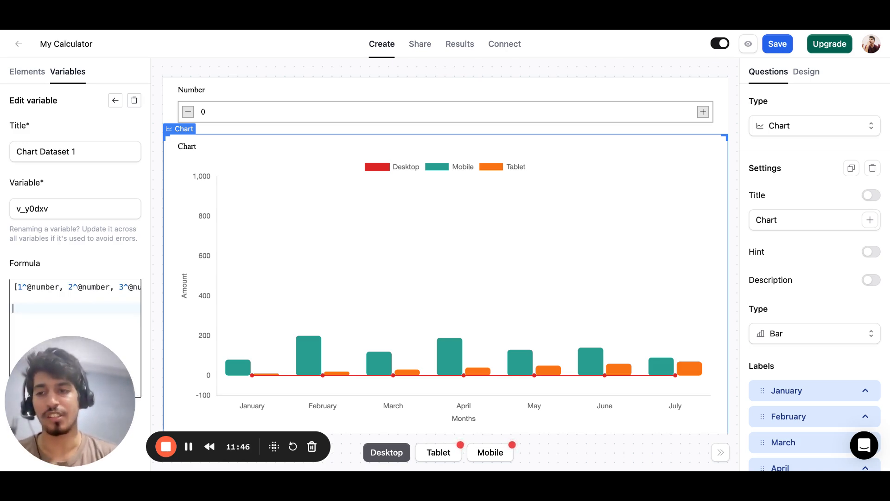
Add a second array, [1, 2, 3, 4, 5, 6, 7], on the formula's third line.
text([1, 2, 3)
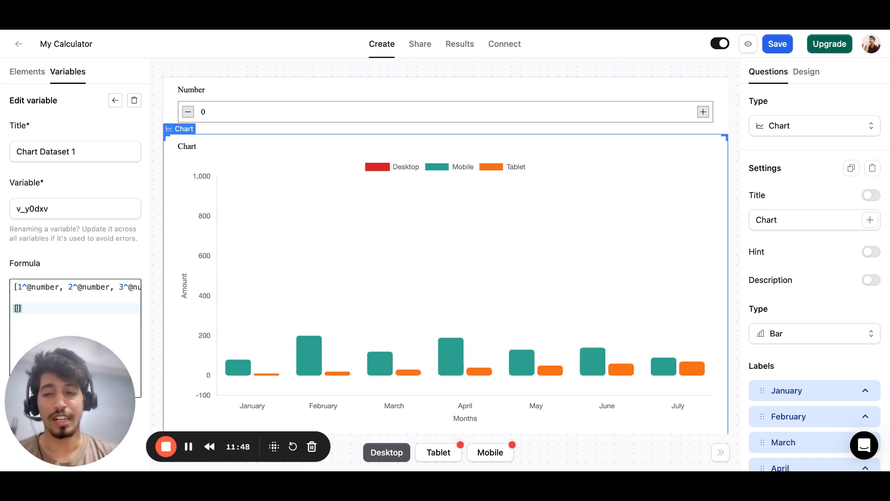
text(, 4, 5,)
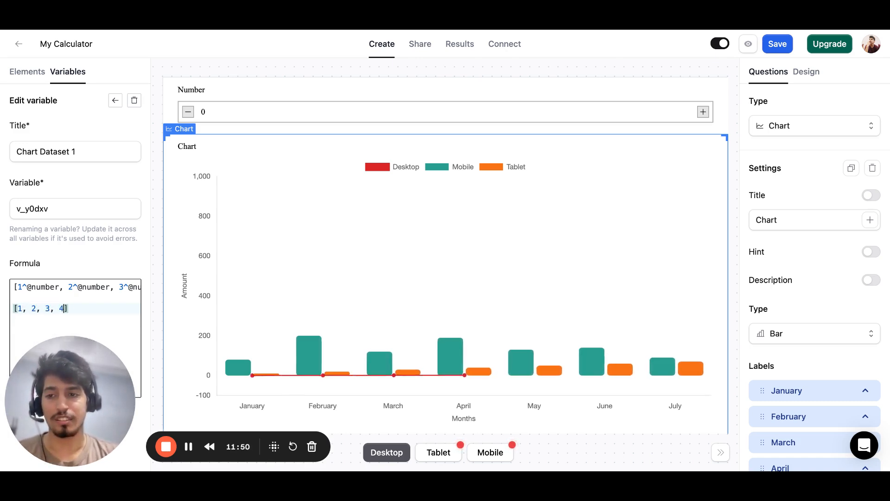
text(, 7)
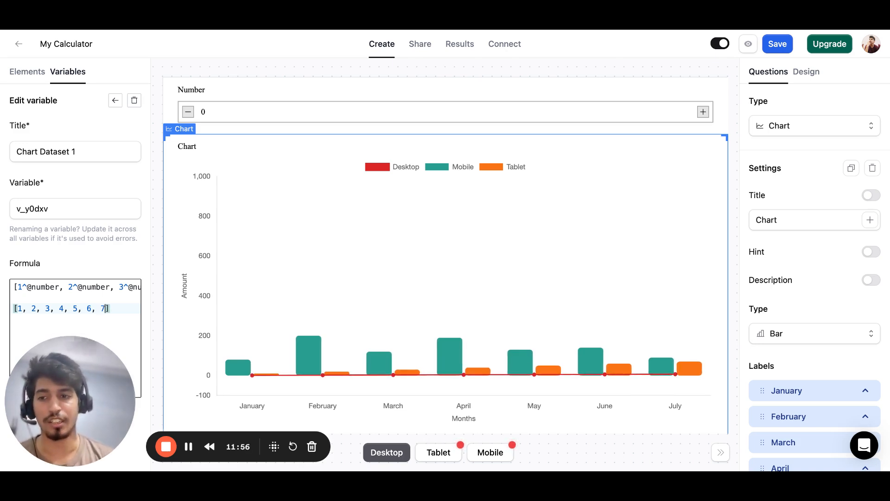
Insert a line above the second array and start a function there as fn().
key(Return)
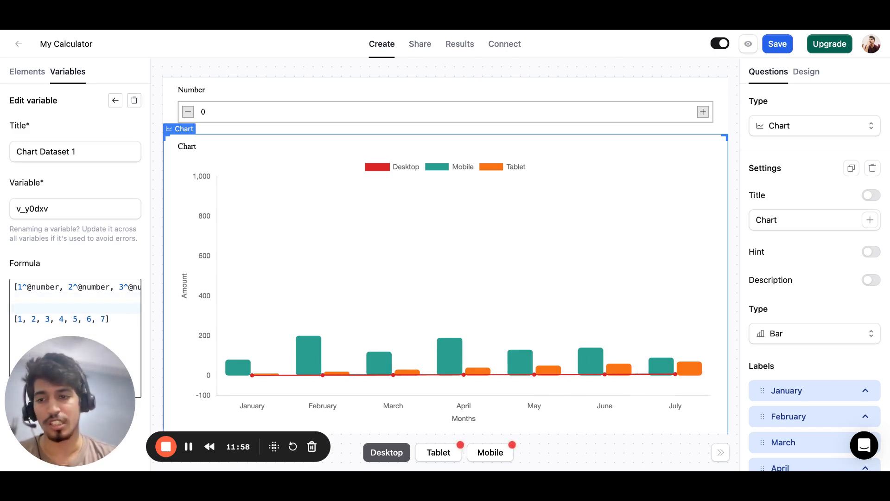
text(fn)
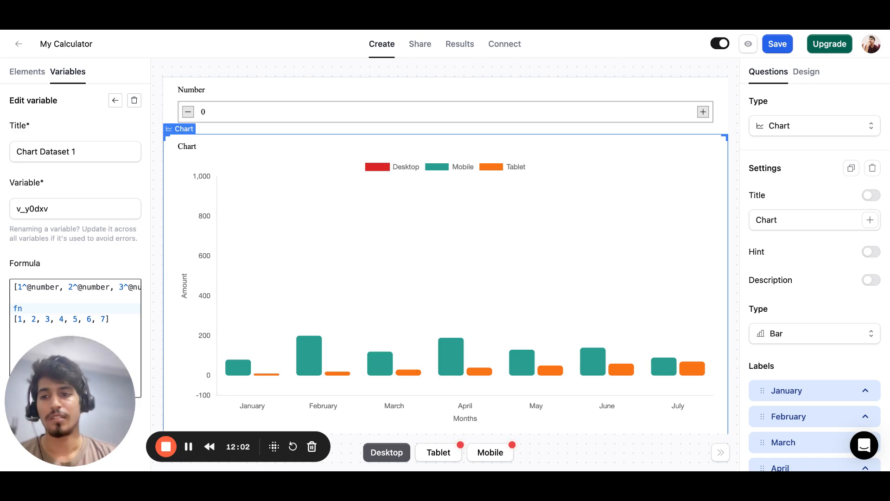
text(()
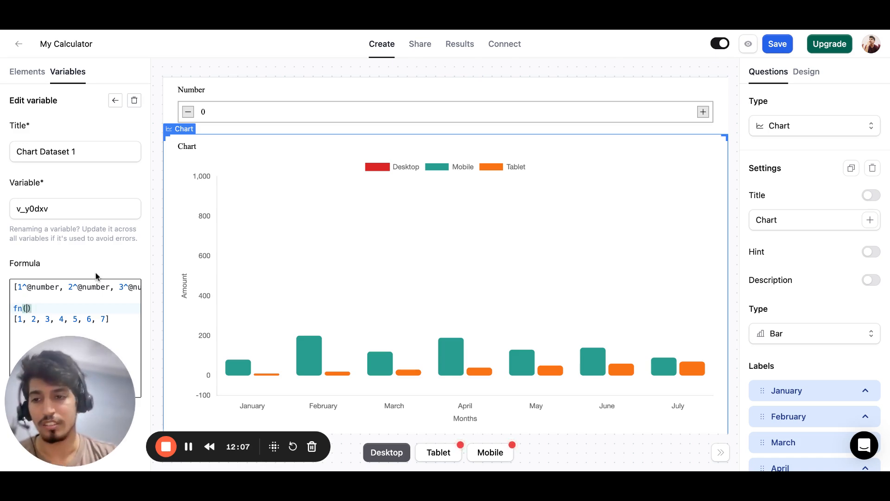
Highlight the values 1, 2 and 3 of the second array in turn as inputs for the function.
double_click(20, 319)
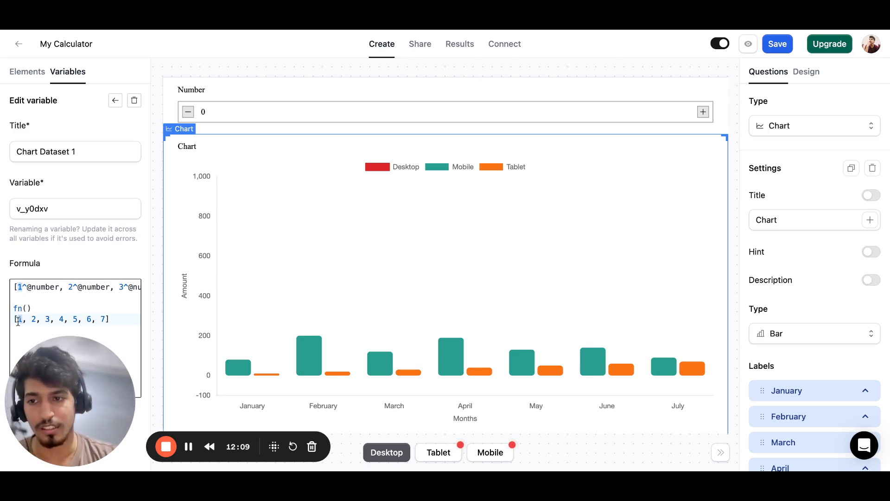
click(35, 321)
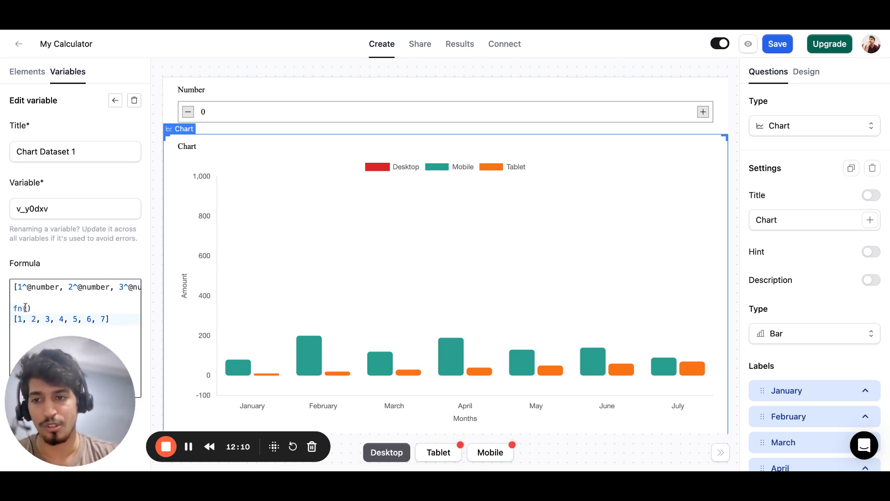
click(18, 319)
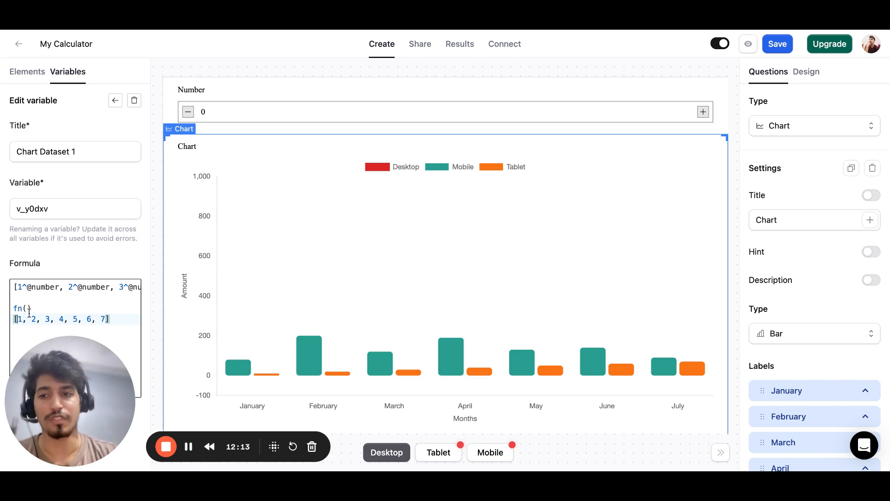
double_click(20, 319)
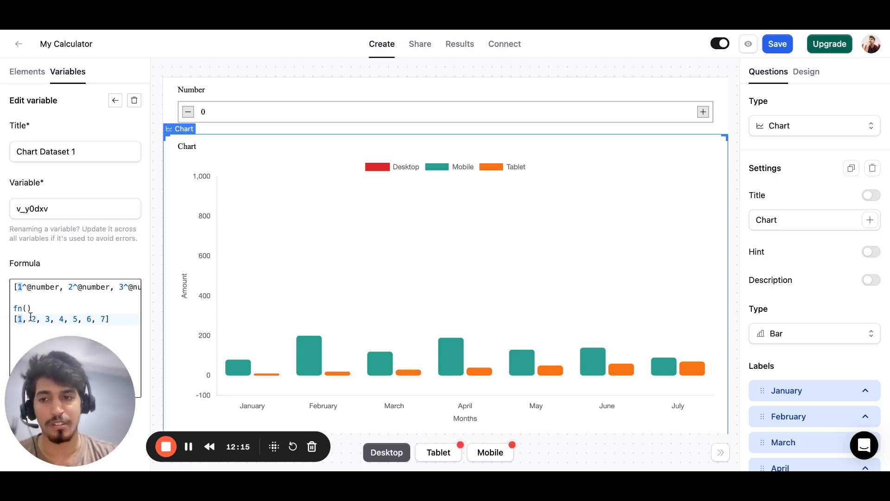
double_click(34, 319)
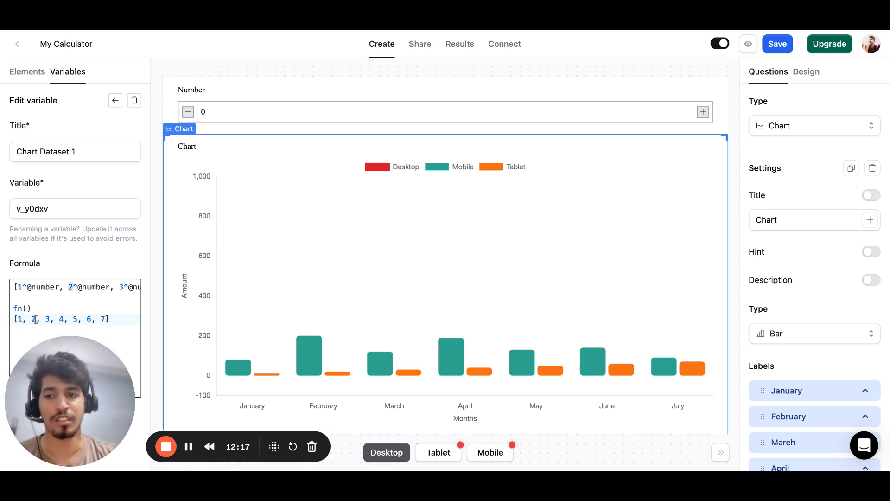
double_click(49, 319)
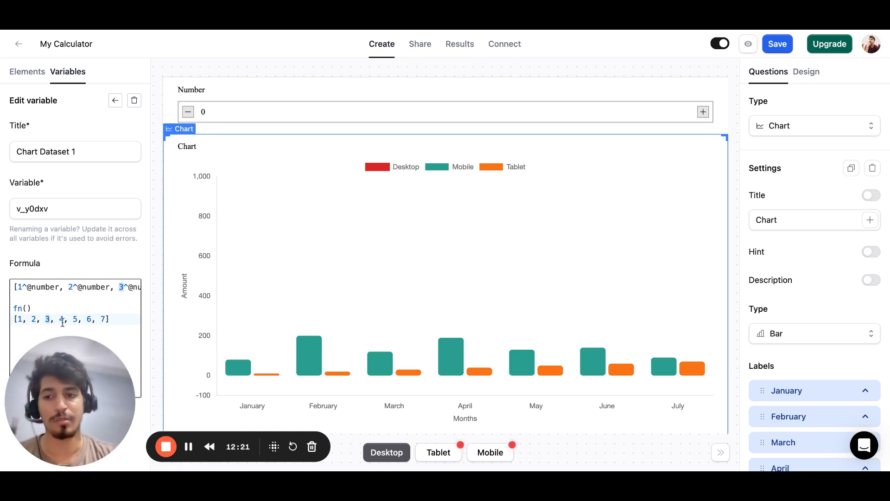
click(28, 309)
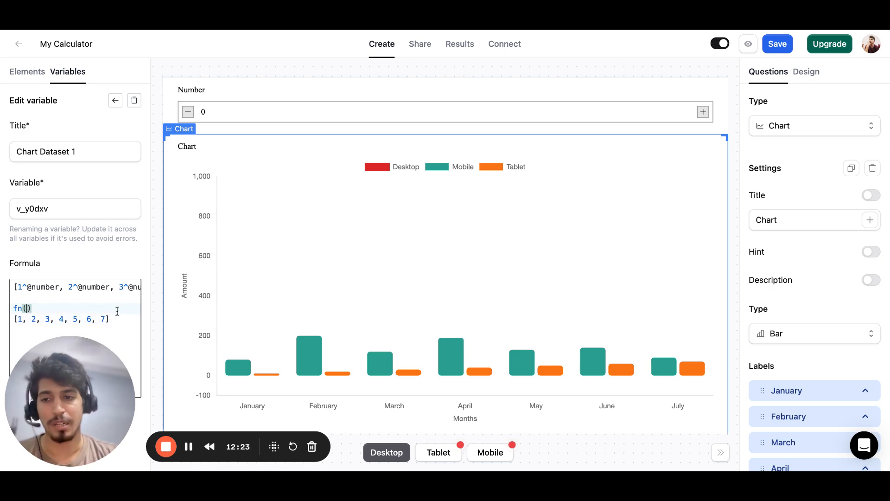
text(month)
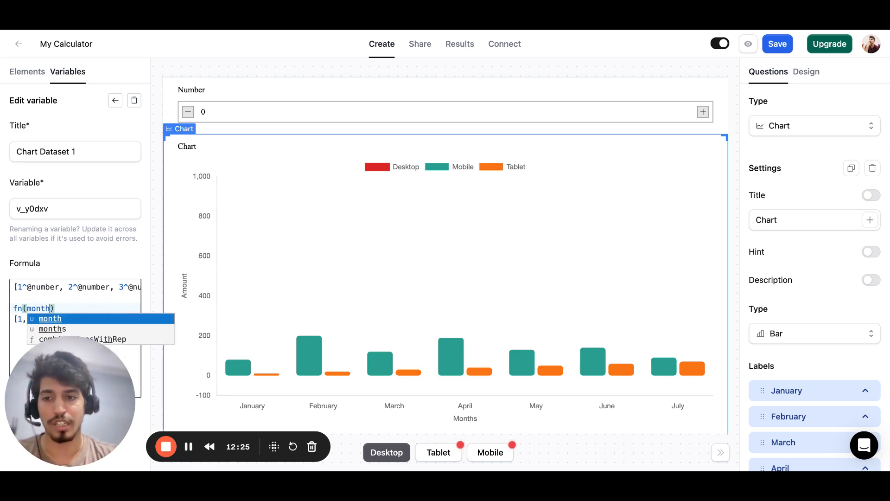
click(111, 319)
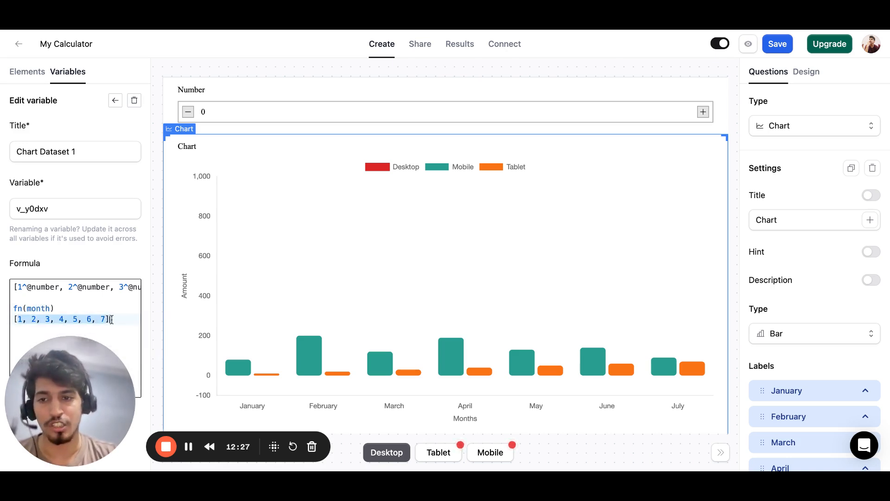
click(61, 308)
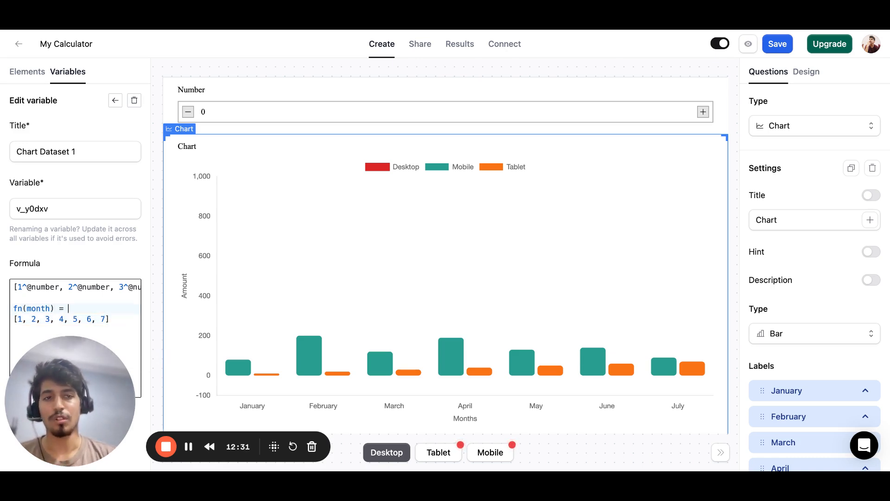
text(month ^ )
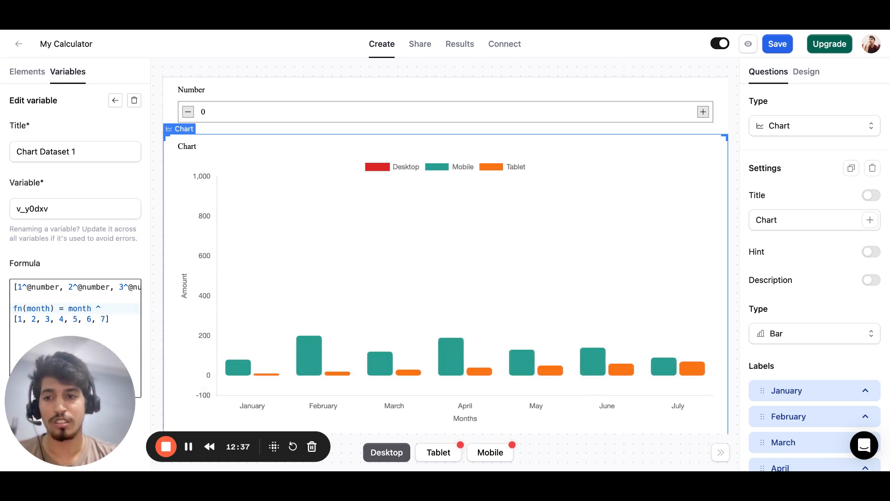
text(@number)
key(shift+Home)
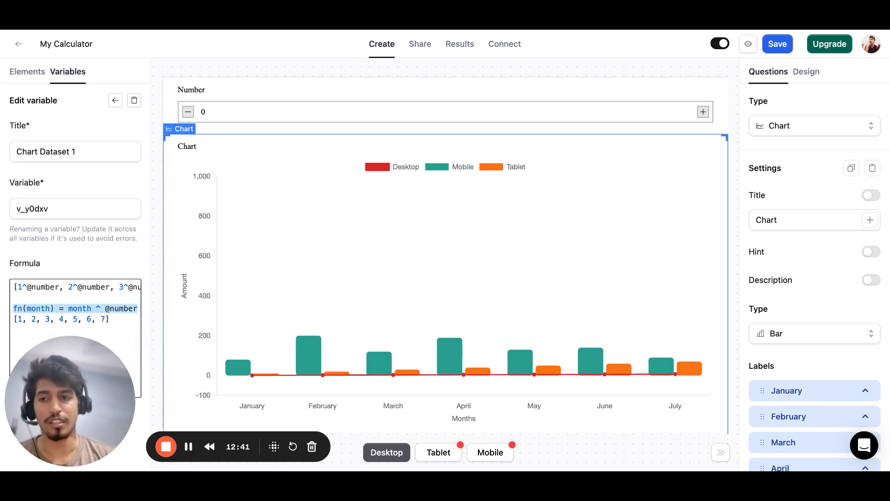
double_click(42, 308)
double_click(80, 310)
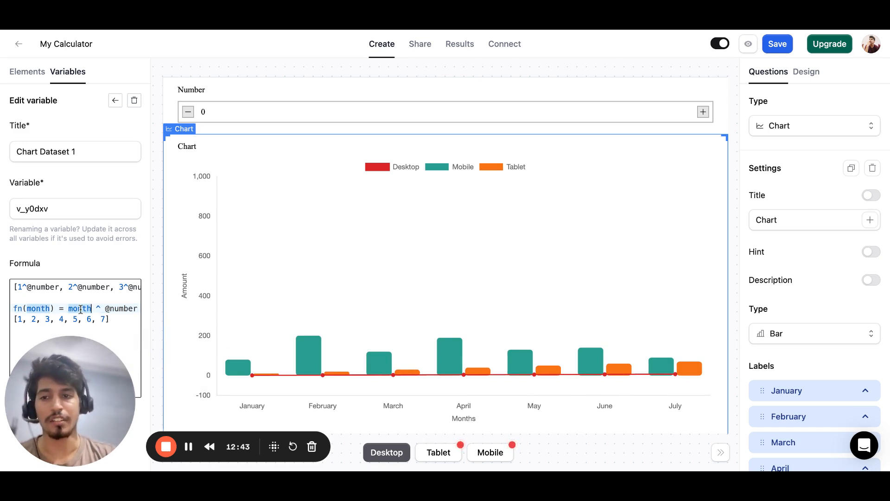
drag(81, 310, 129, 310)
double_click(128, 309)
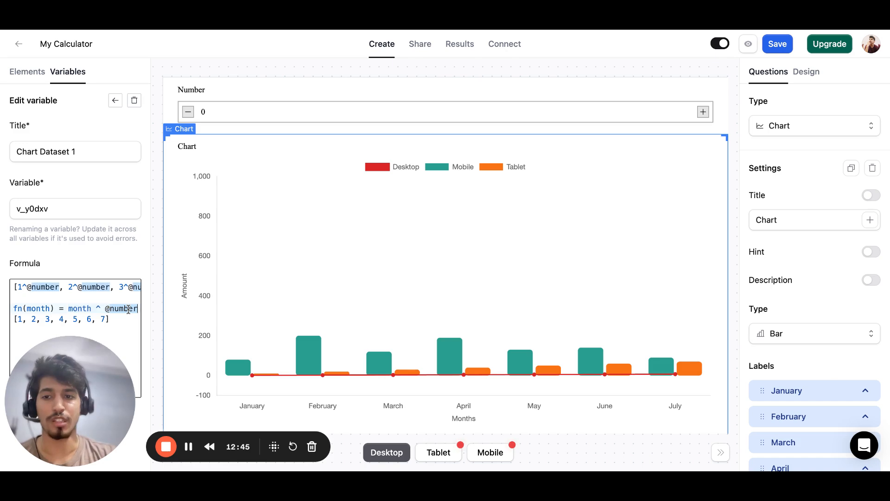
Wrap the second array in a map call that applies the function, as map([1, 2, 3, 4, 5, 6, 7], fn).
key(Down)
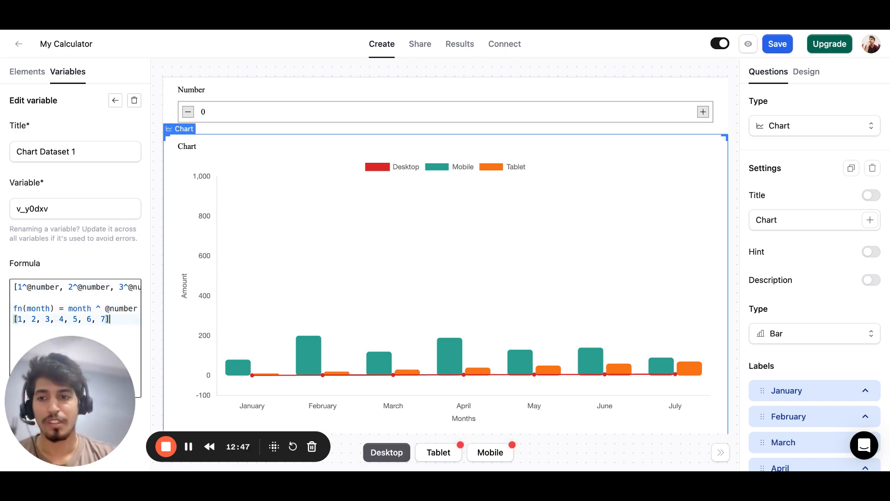
key(shift+super+Left)
key(Left)
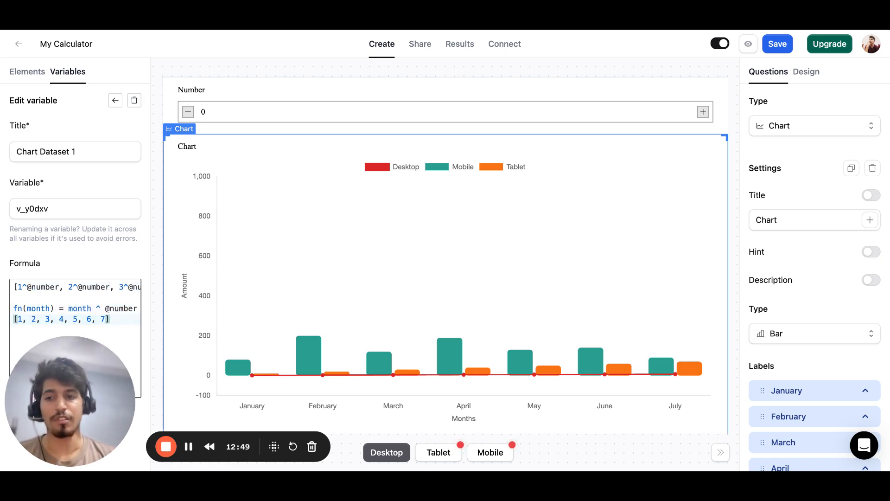
text(map()
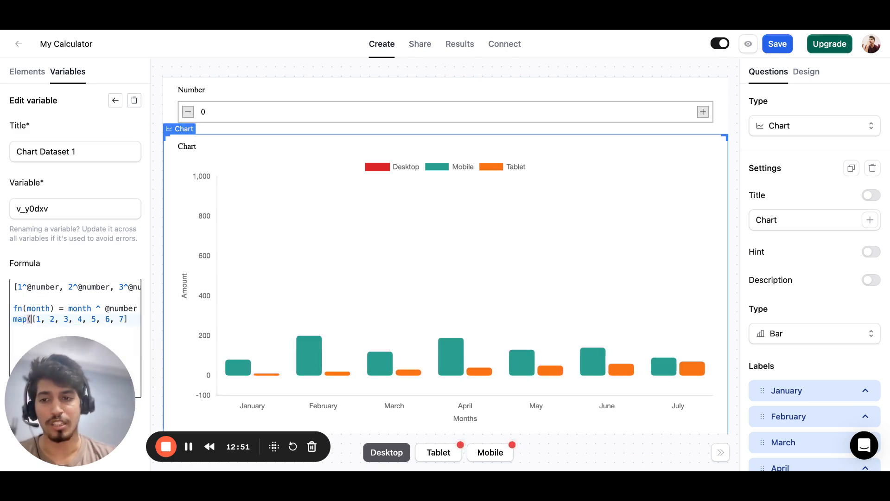
key(End)
text(, fn))
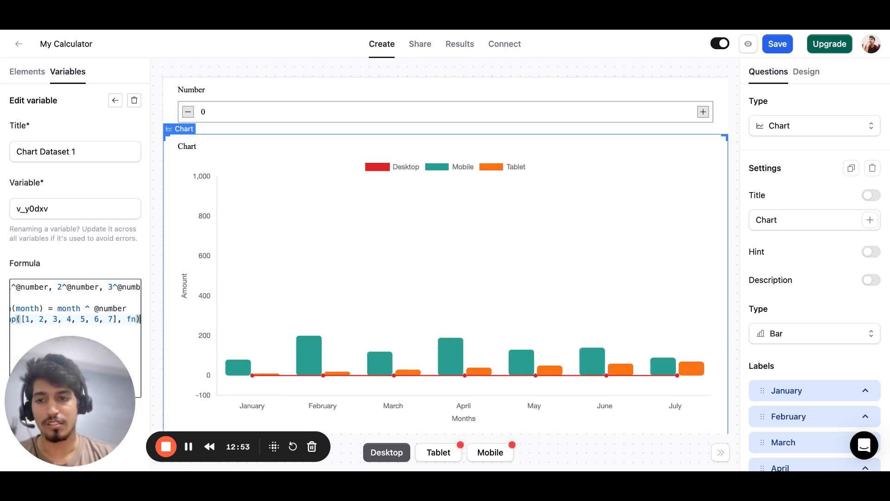
Highlight the values of the array passed to the map call.
click(20, 322)
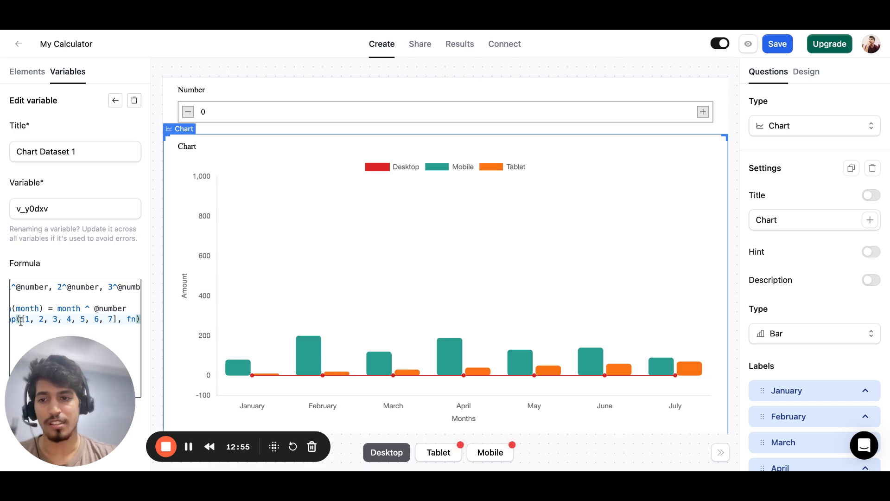
key(Right)
key(shift+Right)
key(shift+Right)
key(shift+Right)
key(shift+Right)
key(shift+Right)
key(shift+Right)
key(shift+Right)
key(shift+Right)
key(shift+Right)
key(shift+Right)
key(shift+Right)
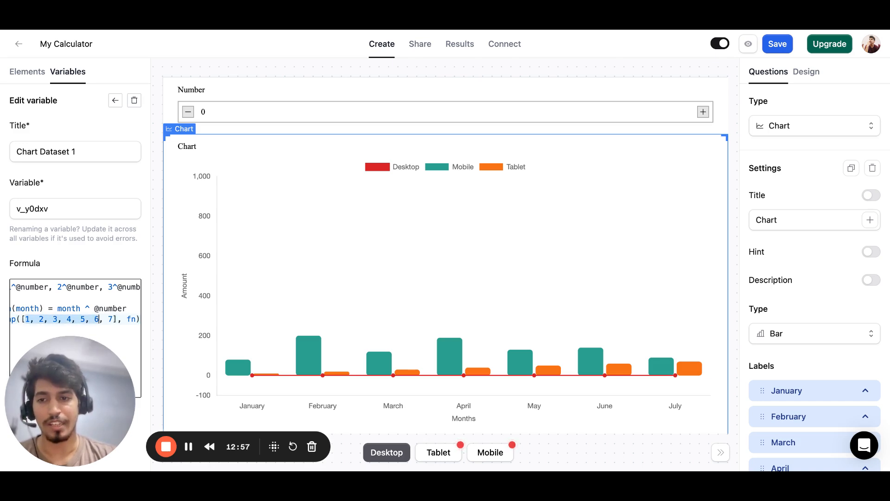
click(27, 318)
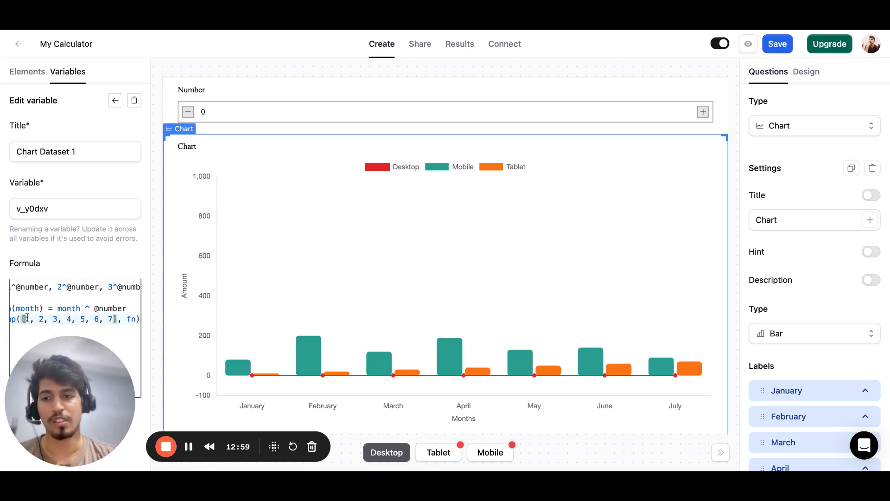
triple_click(36, 285)
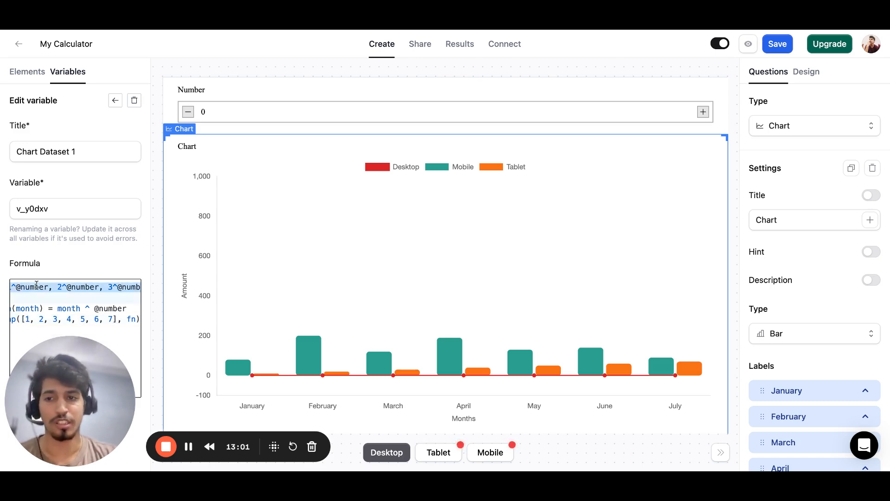
click(37, 320)
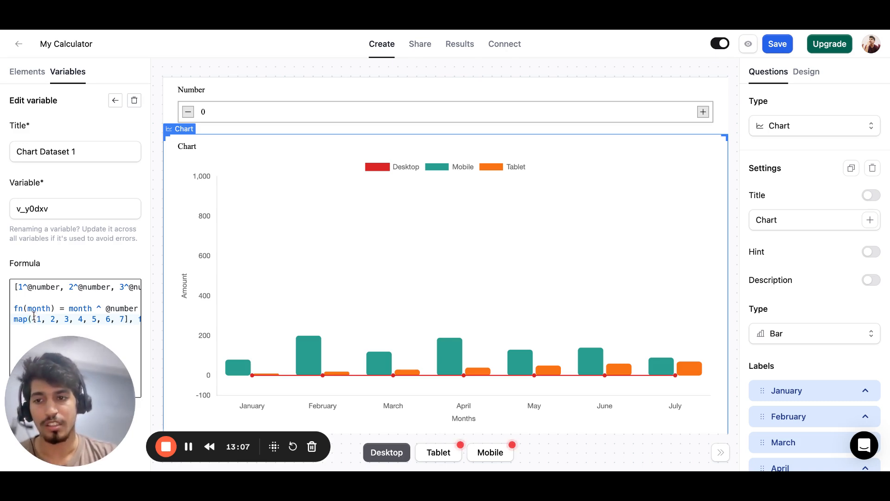
drag(14, 308, 54, 308)
click(37, 319)
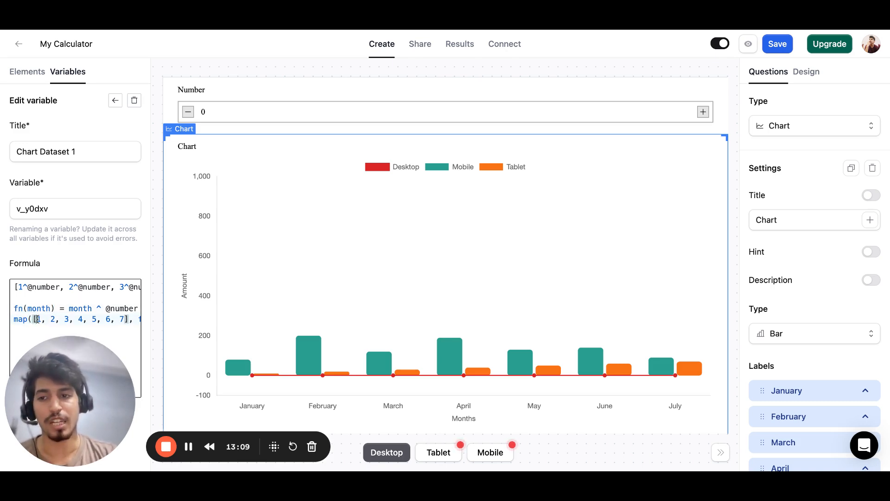
double_click(38, 319)
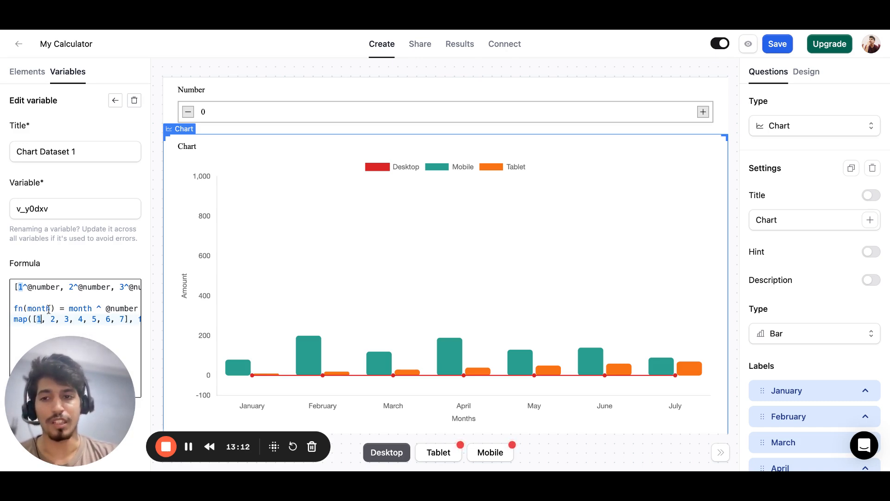
drag(69, 308, 138, 308)
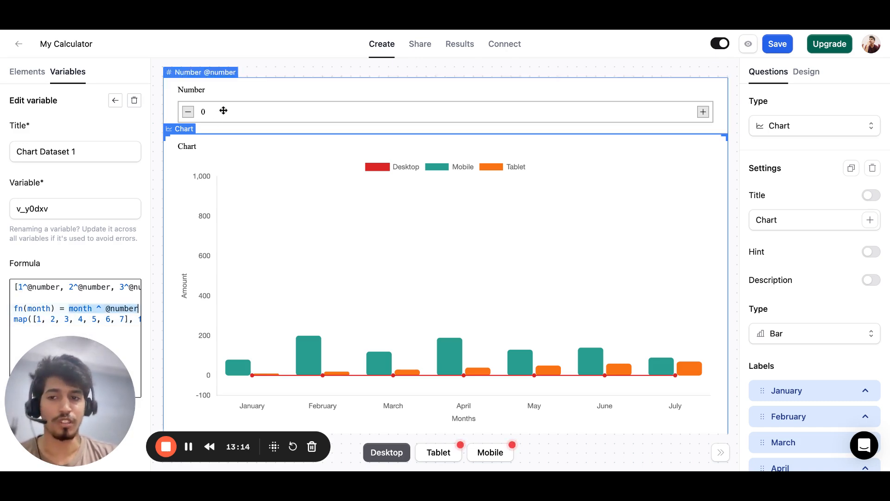
click(53, 319)
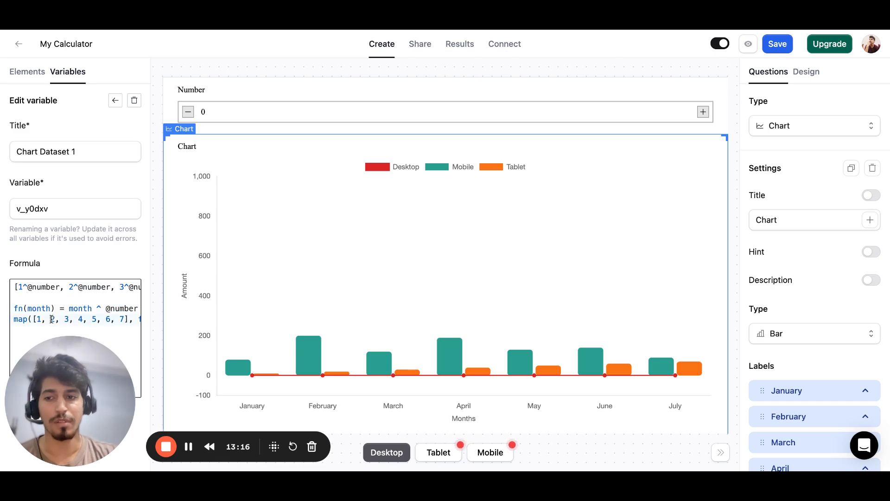
Delete the original array of powers and the empty line below it, keeping only the function and the map call.
click(82, 299)
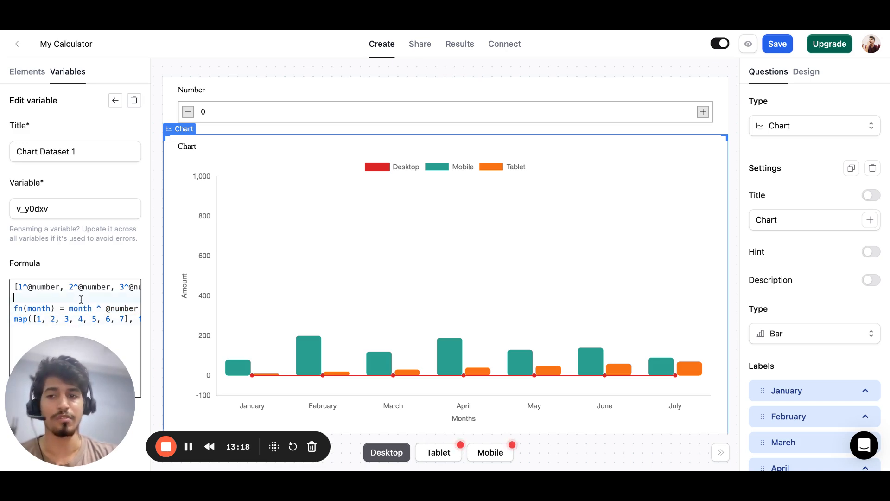
key(shift+Up)
key(shift+Up)
key(BackSpace)
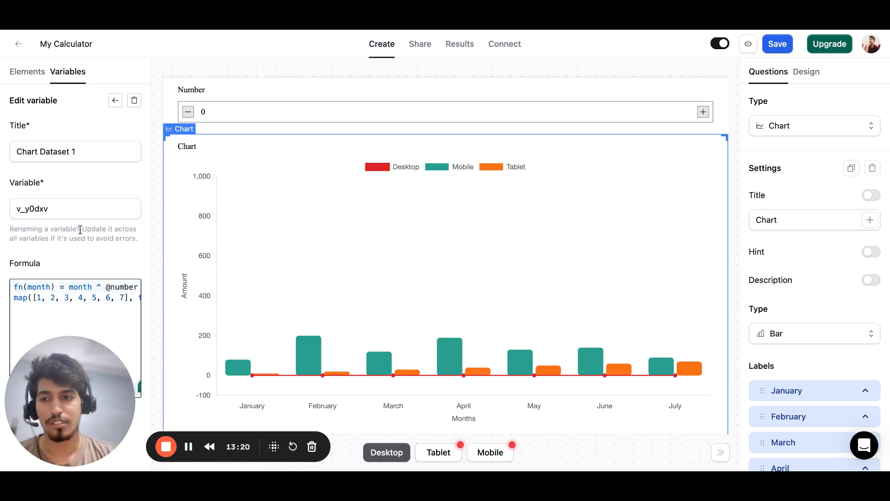
Preview the calculator, vary the Number input between 3 and 5 to examine the Desktop line, and return to the editor.
click(749, 44)
click(396, 103)
text(3)
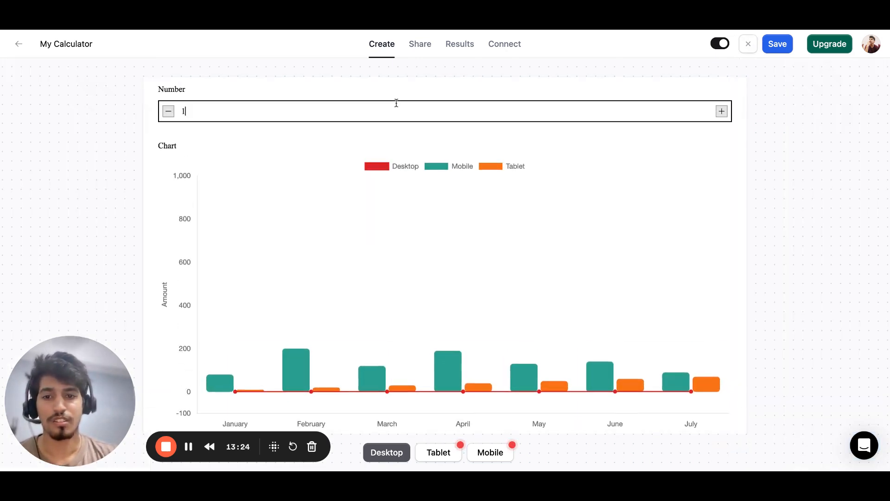
key(Up)
key(Down)
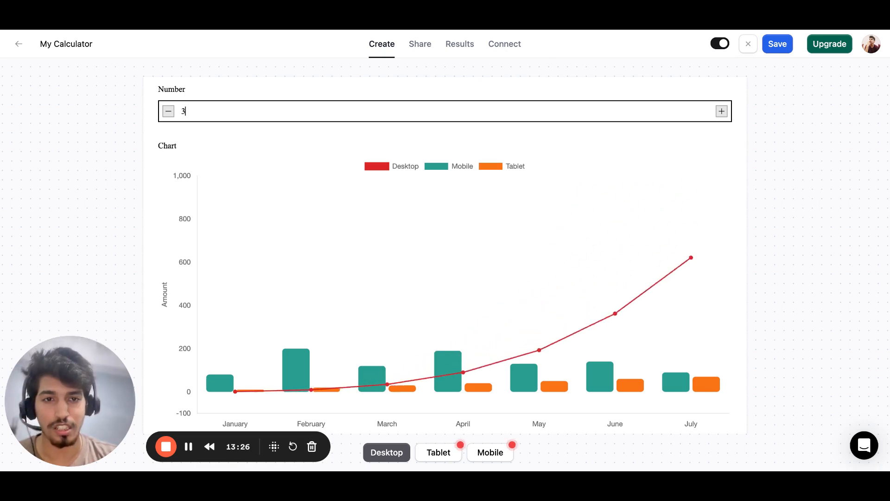
key(Up)
key(Down)
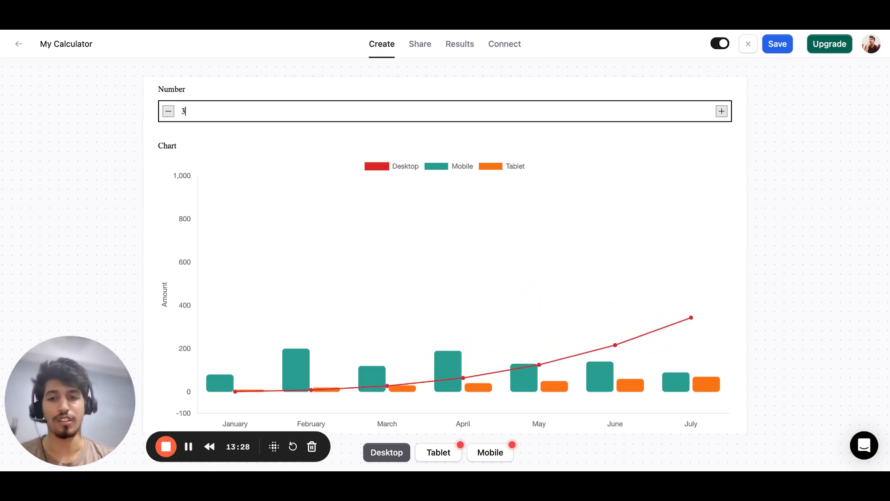
key(Up)
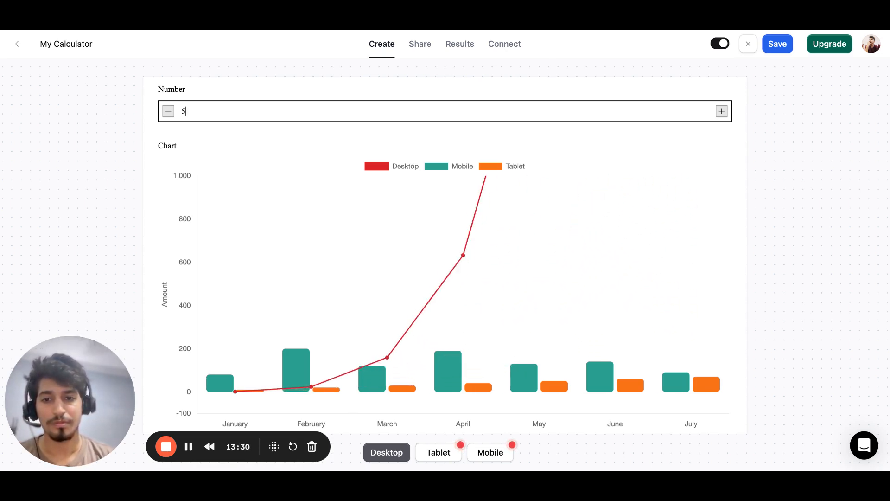
key(Down)
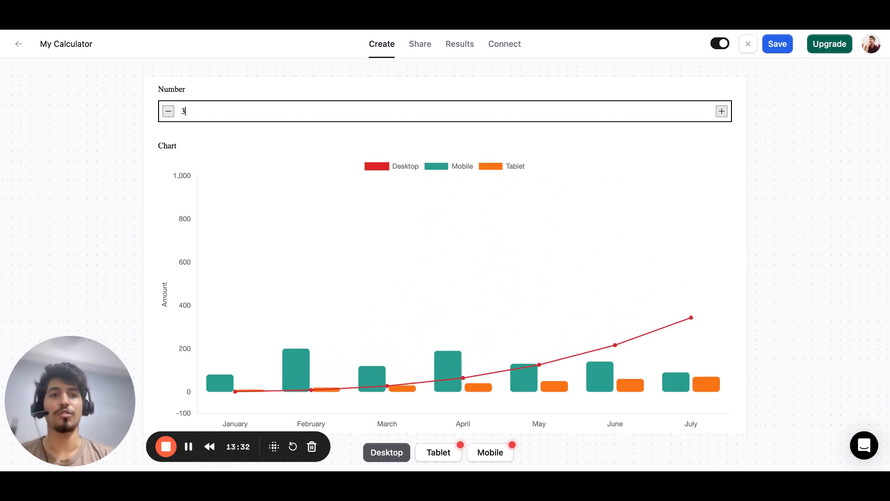
click(746, 47)
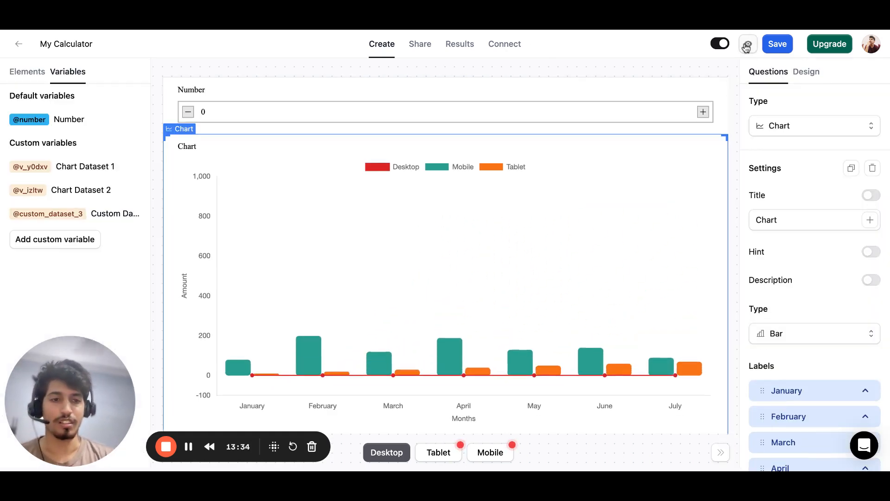
scroll(759, 292, down, 1)
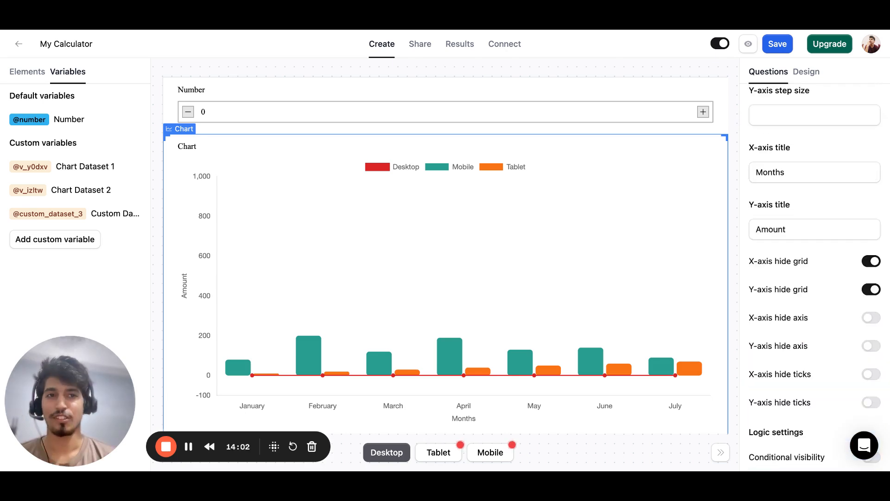